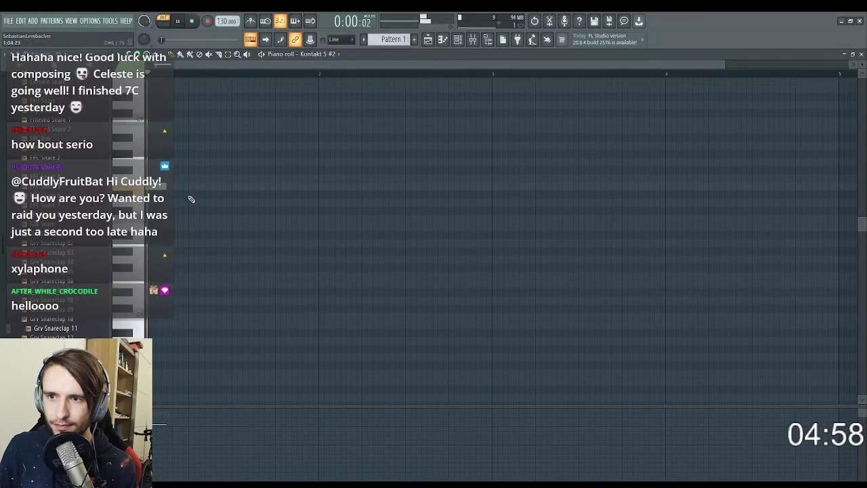
Step: Add two-step C6 and A5 notes at steps 3 and 7 of bar 1 in the Kontakt 5 #2 melody
key(space)
click(172, 219)
key(space)
key(space)
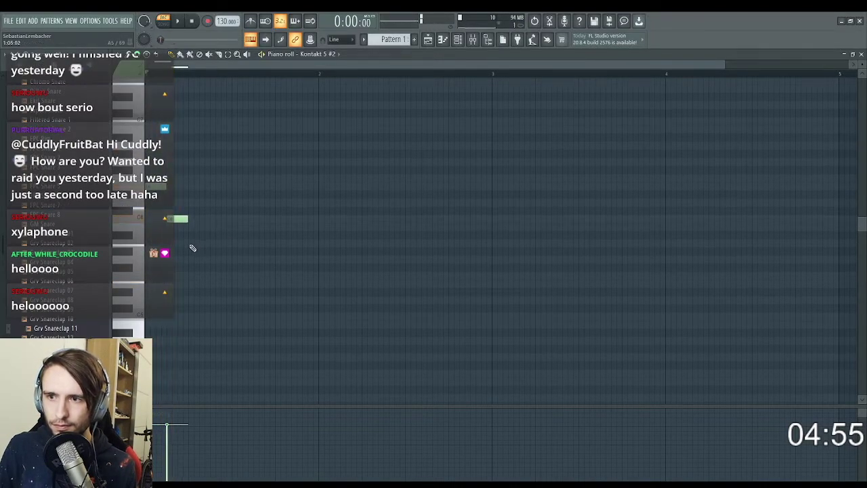
drag(192, 245, 208, 245)
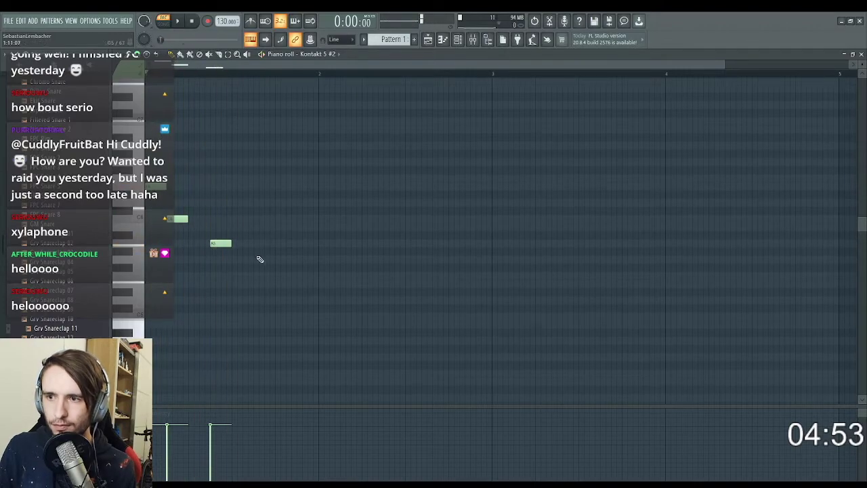
Step: Complete the two-bar melody with short A5, B5 and C6 notes up to the end of bar 2 and play it back
click(366, 220)
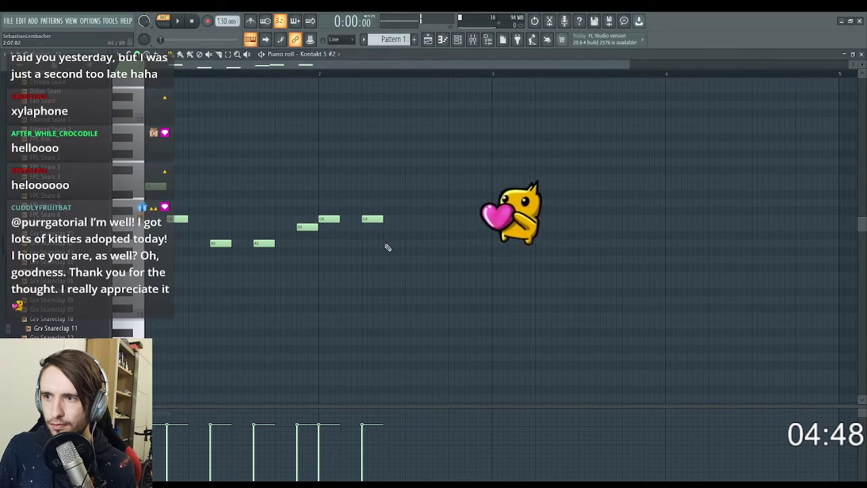
click(387, 244)
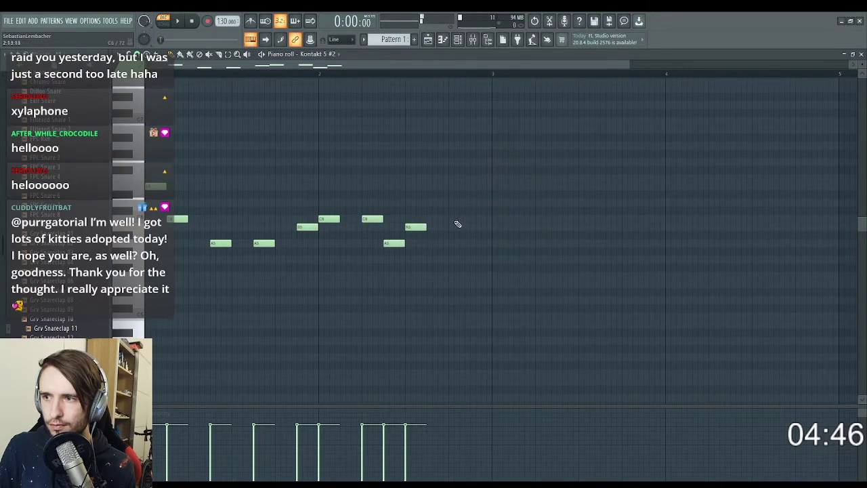
click(474, 245)
key(space)
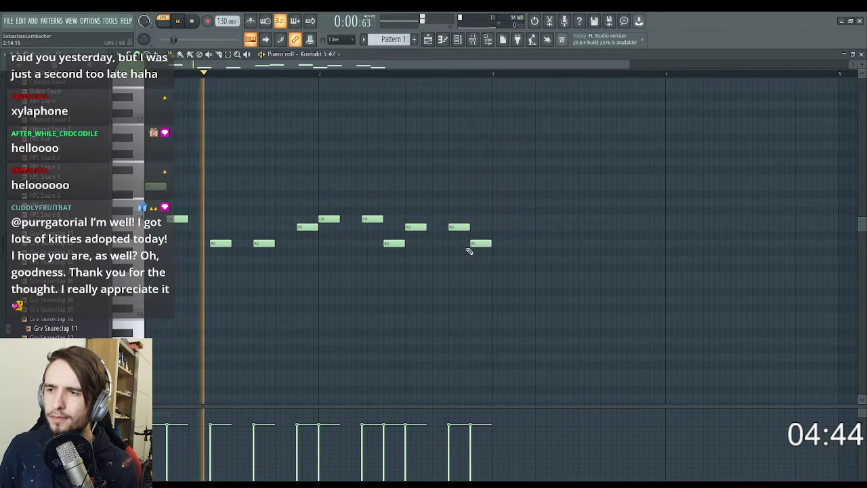
scroll(466, 249, down, 2)
scroll(348, 194, up, 2)
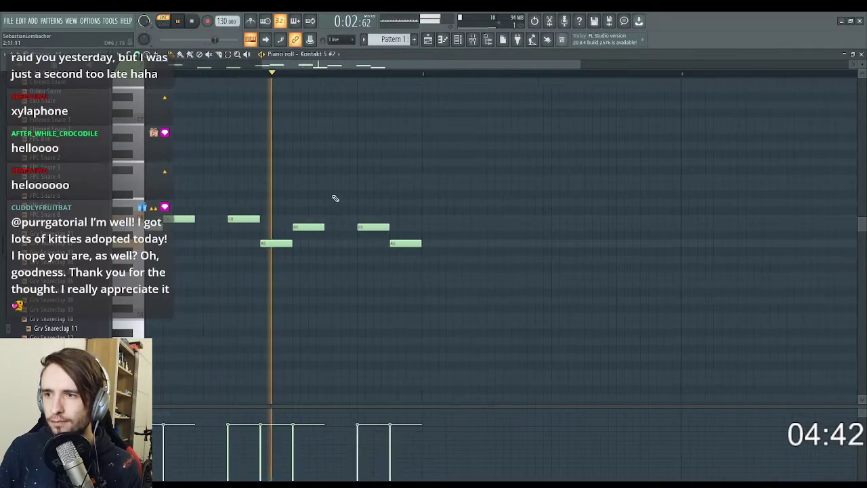
scroll(336, 196, down, 2)
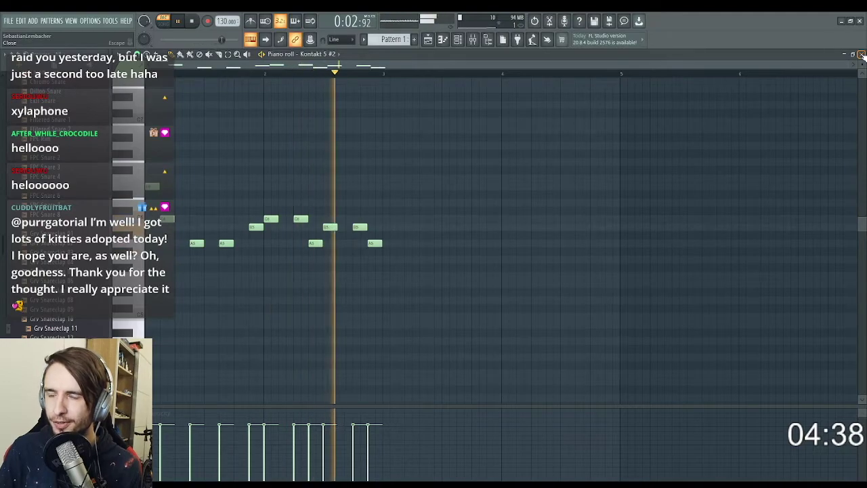
click(863, 55)
key(space)
Step: Switch to Pattern 2 and add Grv Kick 18 hits on all four beats
click(405, 135)
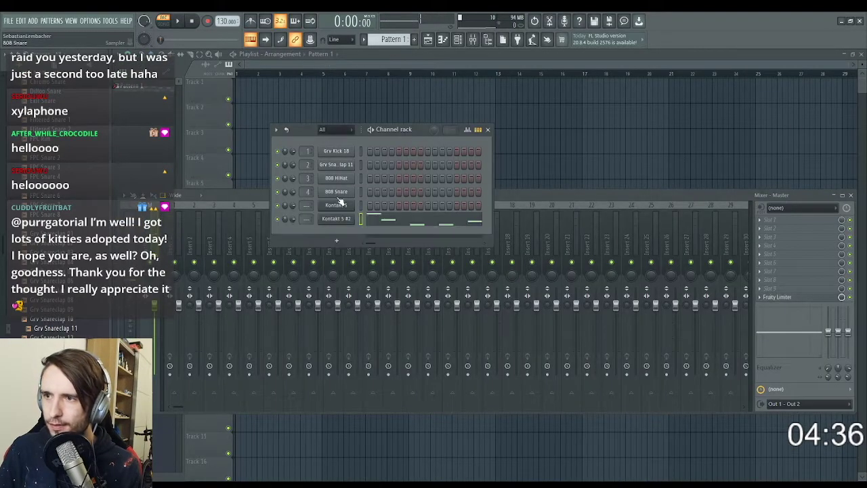
drag(402, 42, 402, 35)
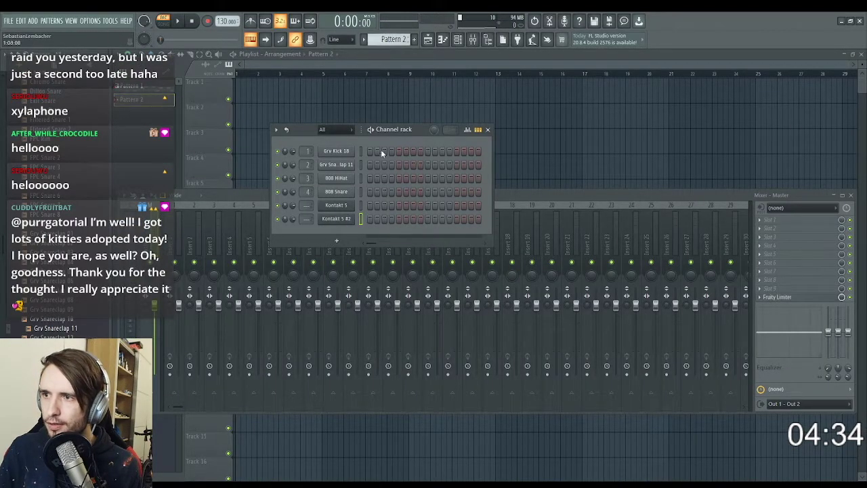
click(456, 151)
Step: Place Pattern 2 on Track 1 and Pattern 1 on Track 2 of the playlist, both starting at bar 1
drag(288, 89, 241, 91)
drag(393, 41, 386, 48)
drag(316, 92, 253, 118)
Step: Switch playback to song mode and repeat the Pattern 2 clip at bar 2 on Track 1
click(165, 24)
key(space)
key(space)
click(266, 90)
right_click(278, 86)
drag(394, 41, 394, 36)
click(301, 89)
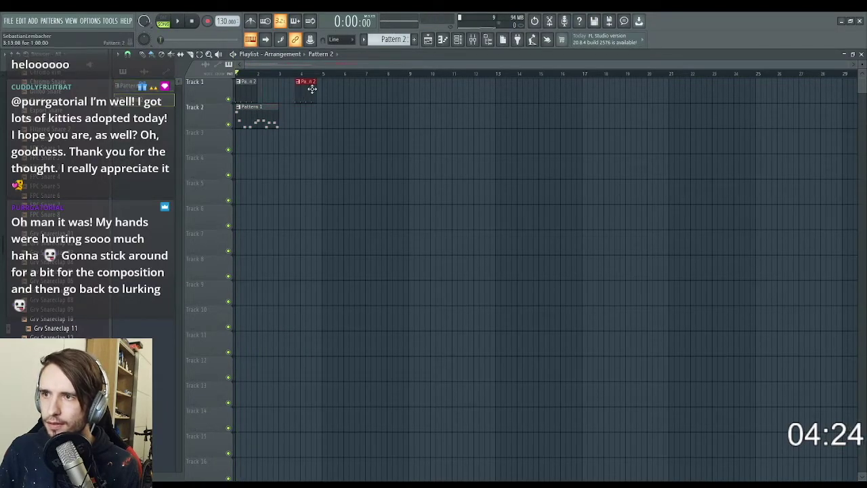
Step: Add Grv Snareclap 11 hits on beats 2 and 4 of Pattern 2
key(F5)
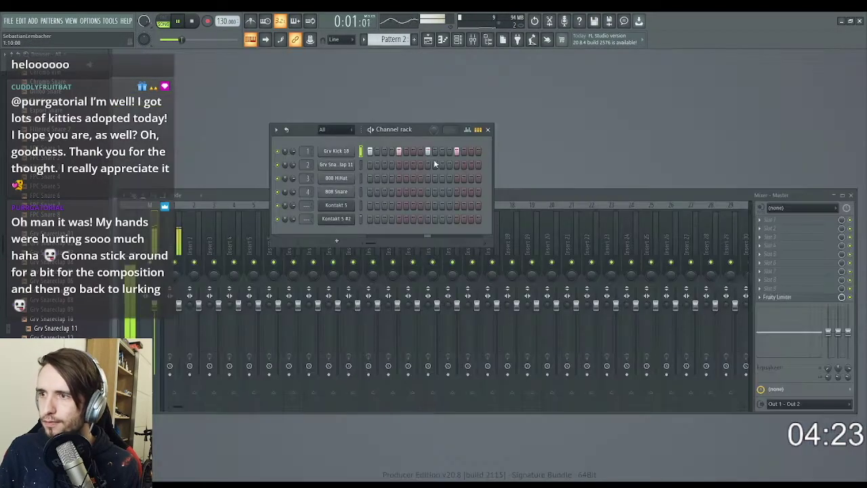
click(399, 164)
click(456, 164)
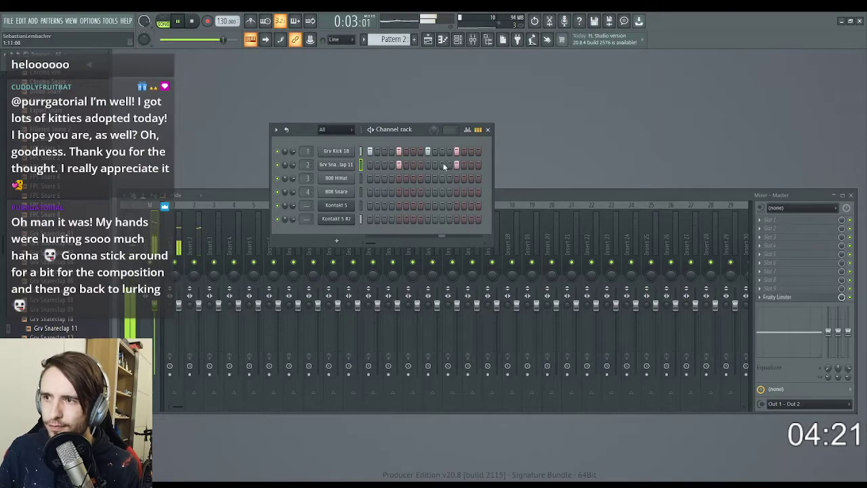
Step: Switch to the empty Pattern 3 and place it at bar 1 on Track 3 of the playlist
scroll(389, 42, up, 1)
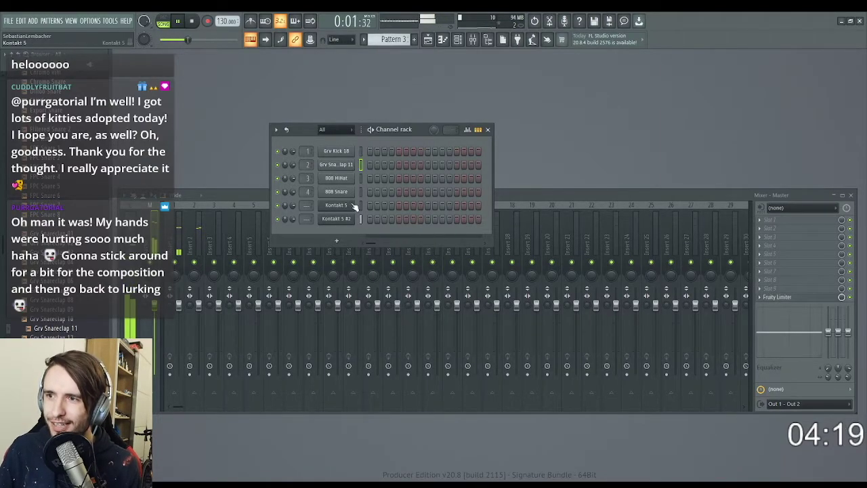
key(F7)
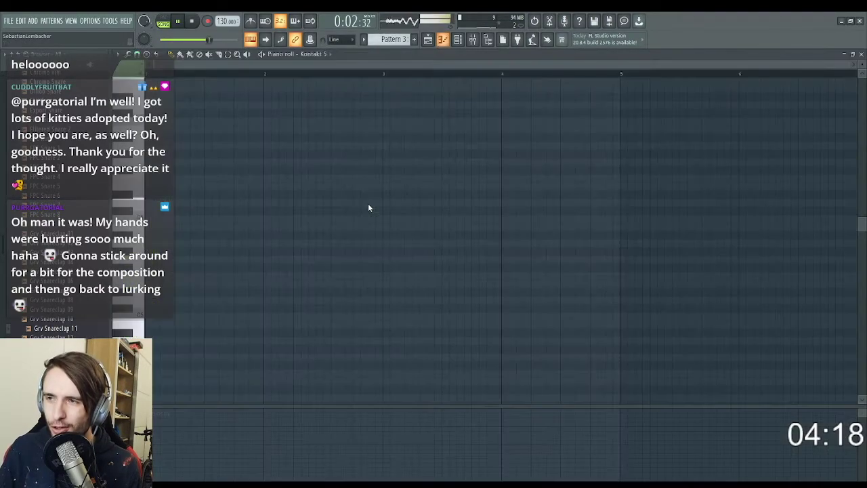
click(862, 55)
key(F5)
key(space)
click(255, 147)
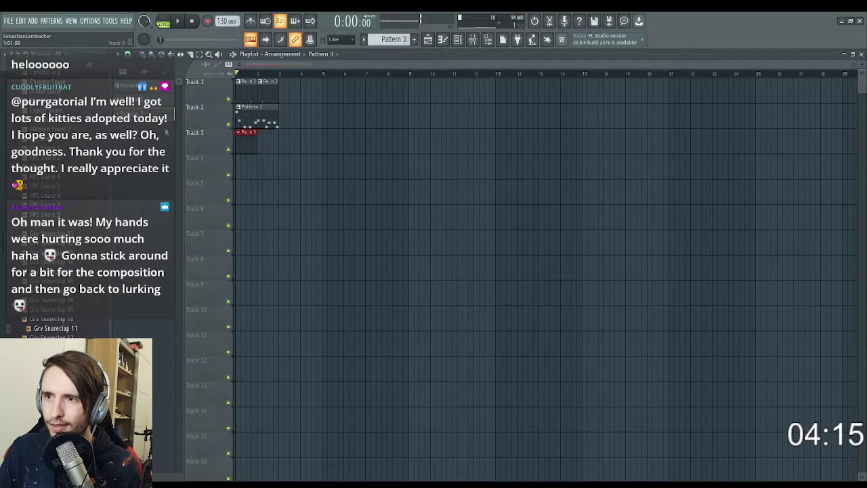
Step: Draw an opening A4 note for Kontakt 5 in Pattern 3 and set its length to six steps
click(862, 54)
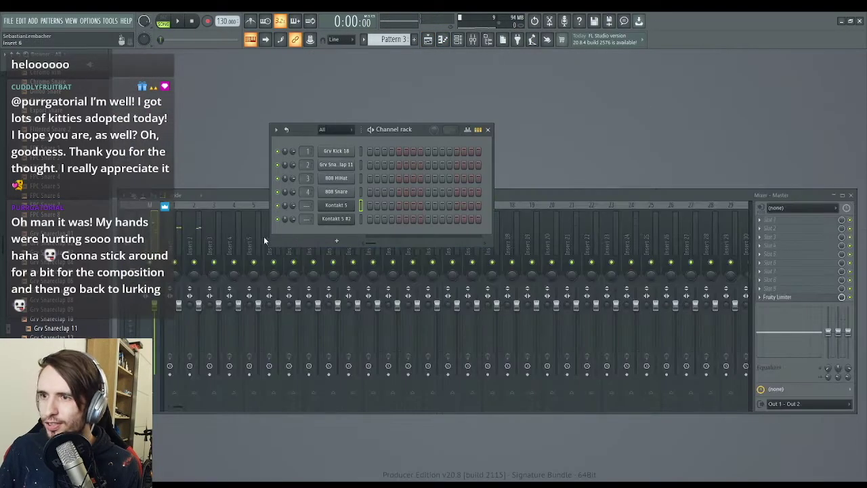
click(345, 206)
key(F7)
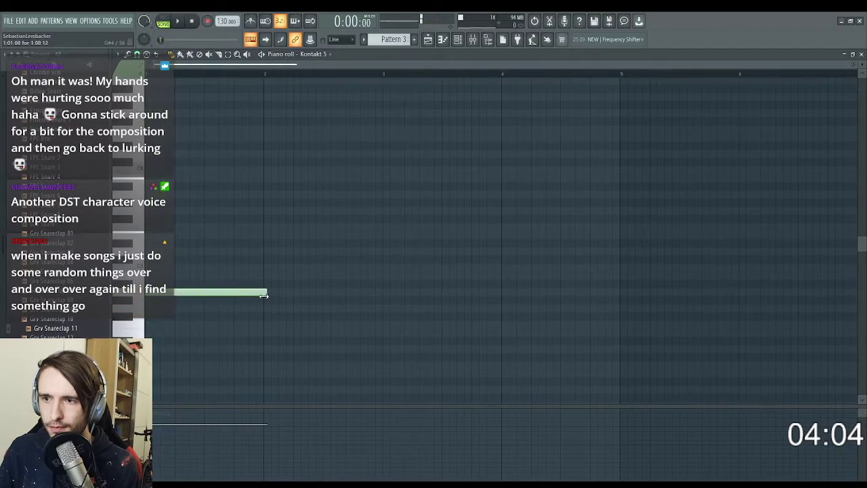
key(space)
drag(264, 295, 190, 295)
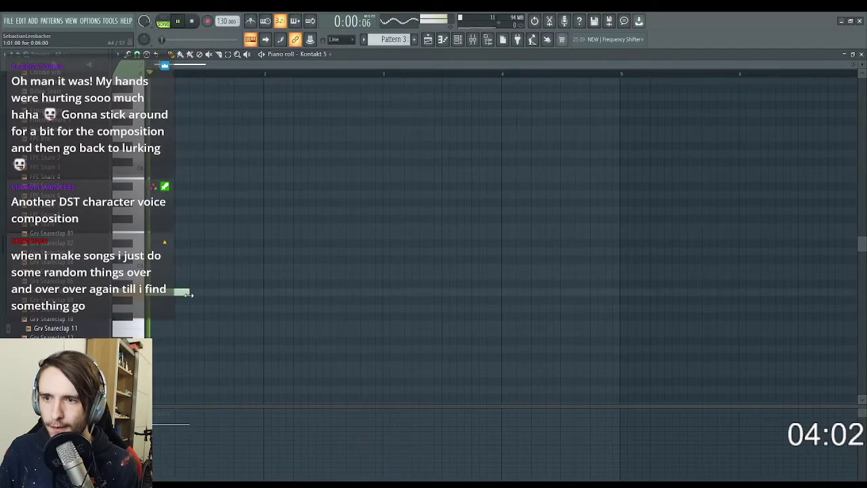
key(space)
Step: Continue the Kontakt 5 line with two short C5 notes and an A4 in bar 1, plus four-step C5 and B4 notes in bar 2
click(189, 275)
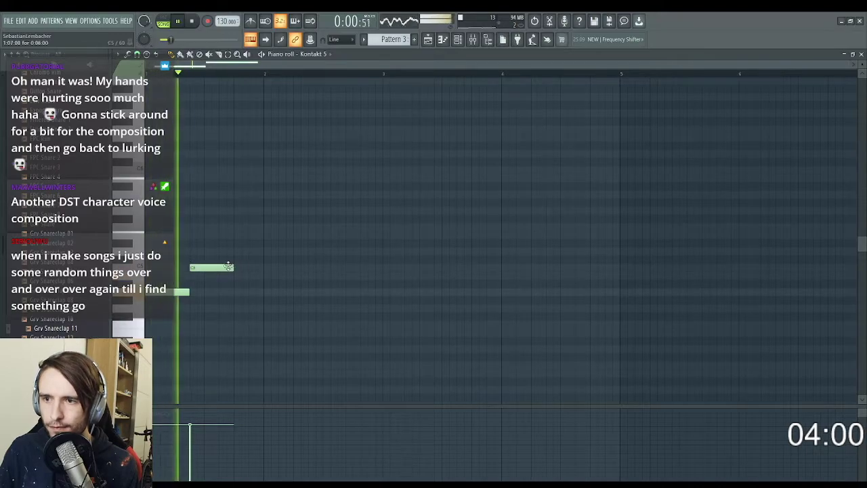
drag(234, 267, 203, 268)
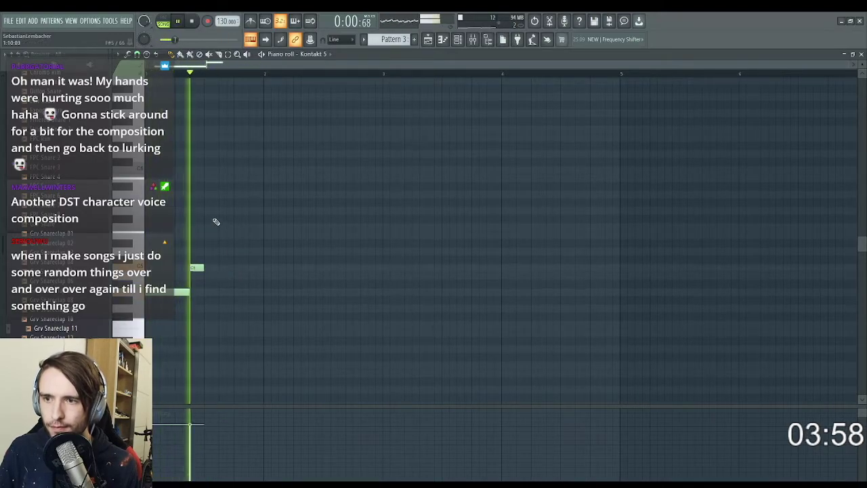
key(space)
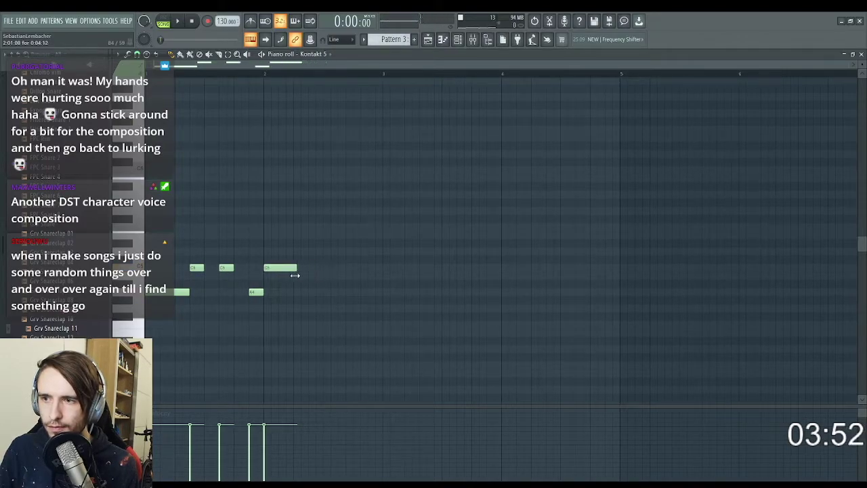
click(325, 278)
key(space)
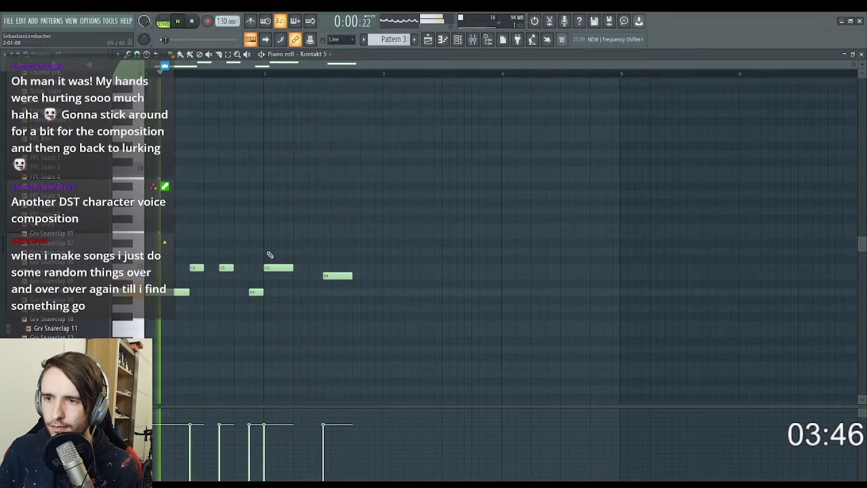
Step: Lower the C5 at the start of bar 2 to G4 and replace the B4 after it with an E4
scroll(252, 267, up, 2)
scroll(252, 266, up, 1)
key(space)
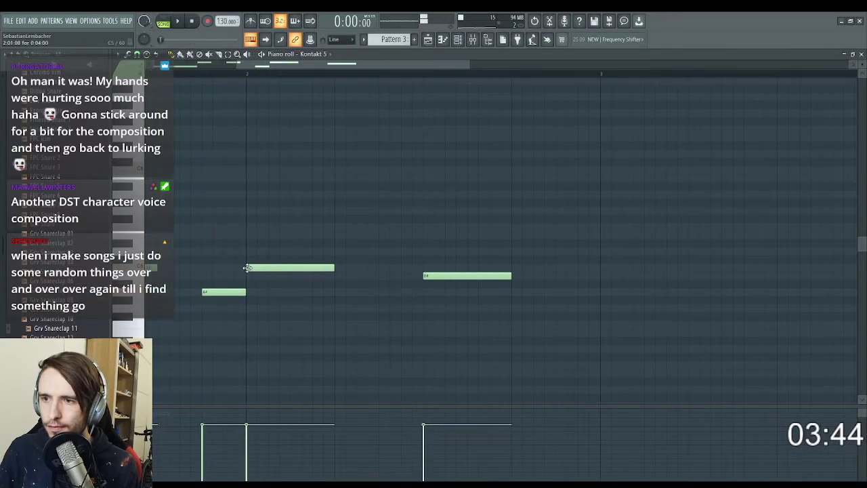
drag(255, 270, 263, 310)
right_click(453, 276)
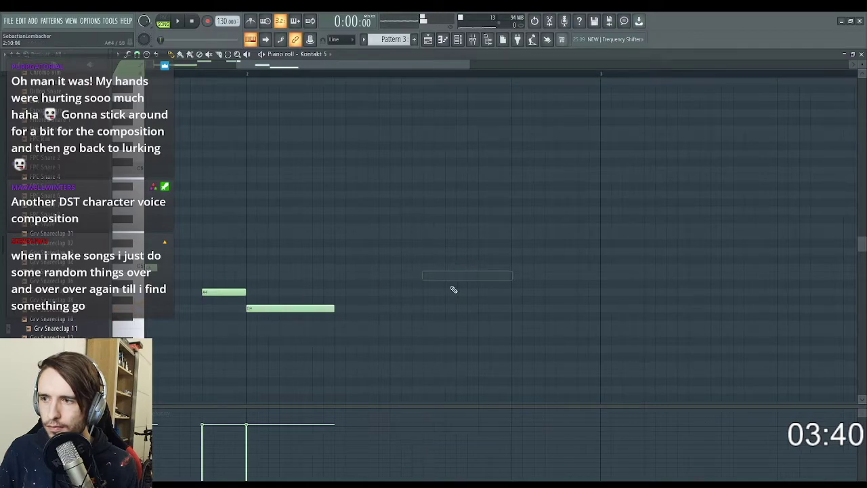
click(426, 334)
key(space)
scroll(407, 292, down, 2)
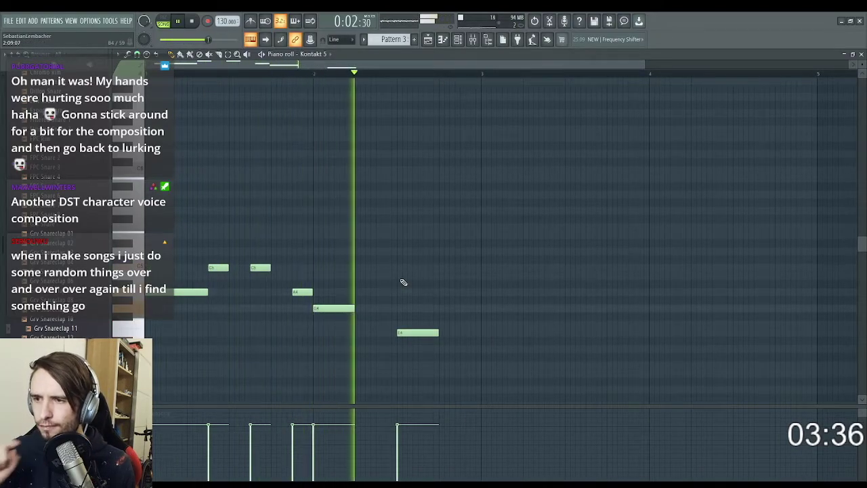
Step: Extend the G4 and E4 notes in bar 2 to half a bar each
key(space)
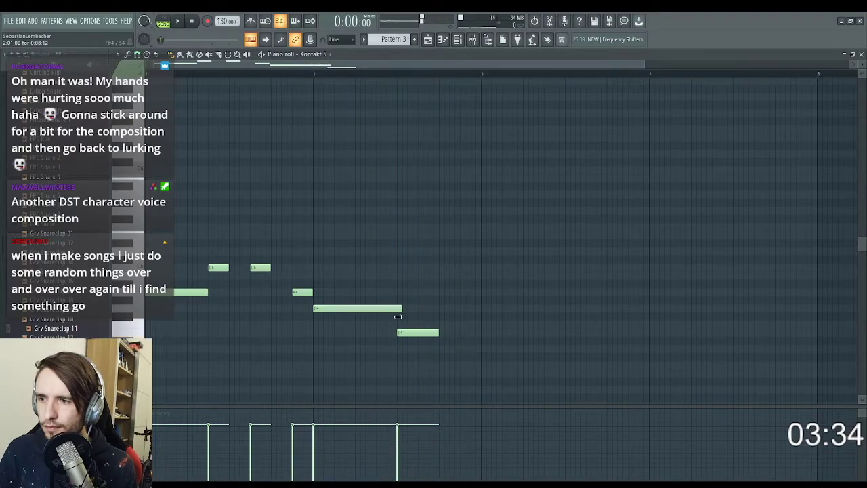
drag(439, 332, 478, 333)
key(space)
scroll(635, 129, down, 1)
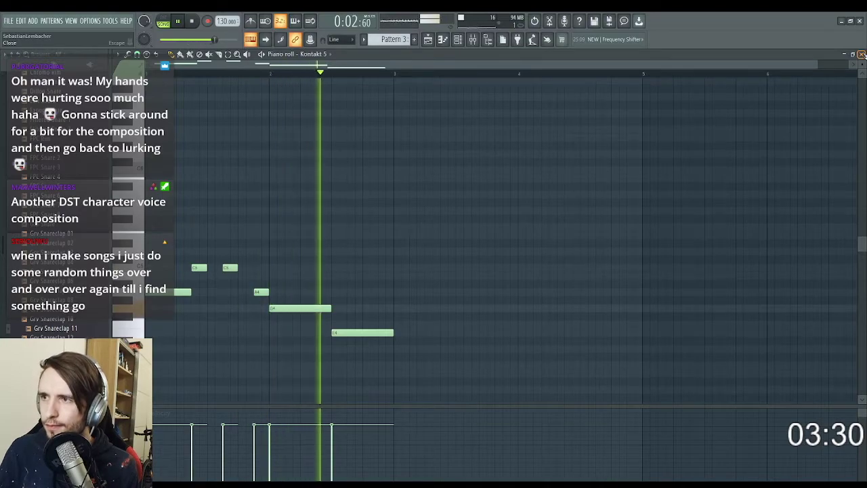
Step: Replace the E4 in bar 2 with a half-bar B4 and the short A4 ending bar 1 with a C5
key(space)
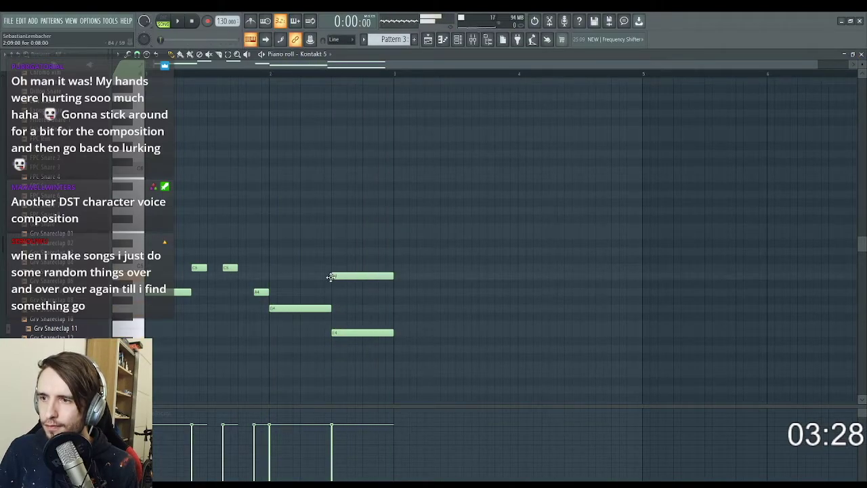
right_click(359, 332)
key(space)
scroll(393, 182, down, 1)
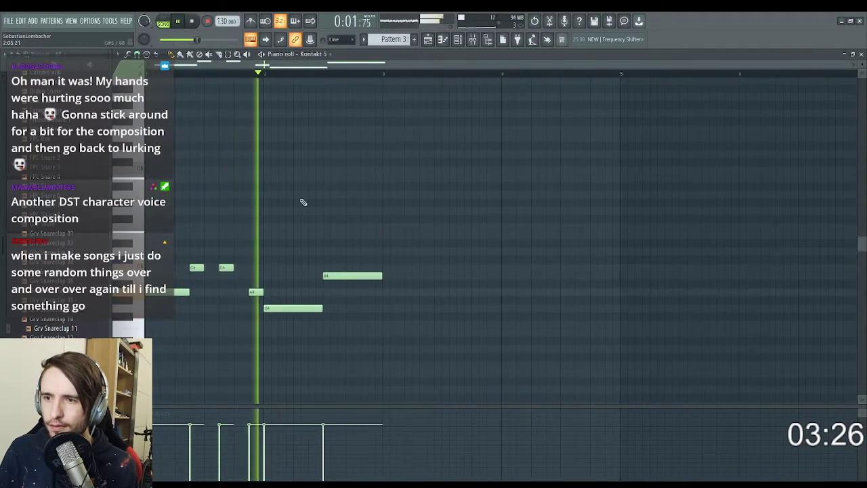
right_click(254, 292)
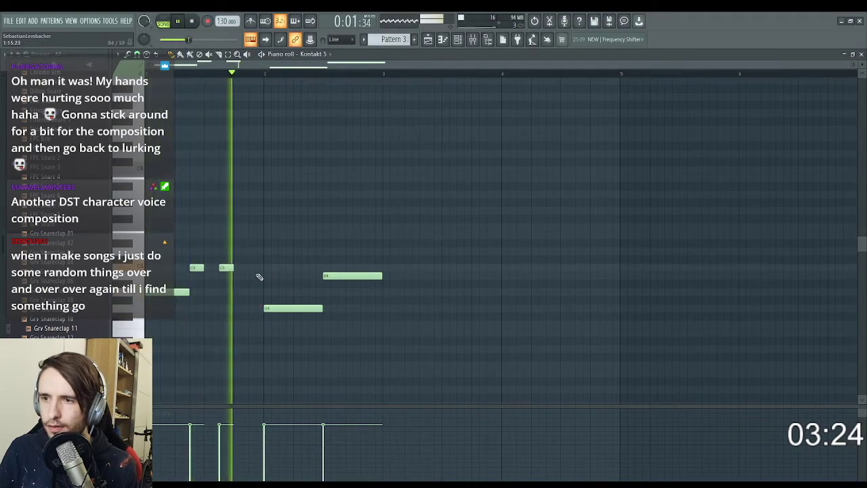
click(255, 268)
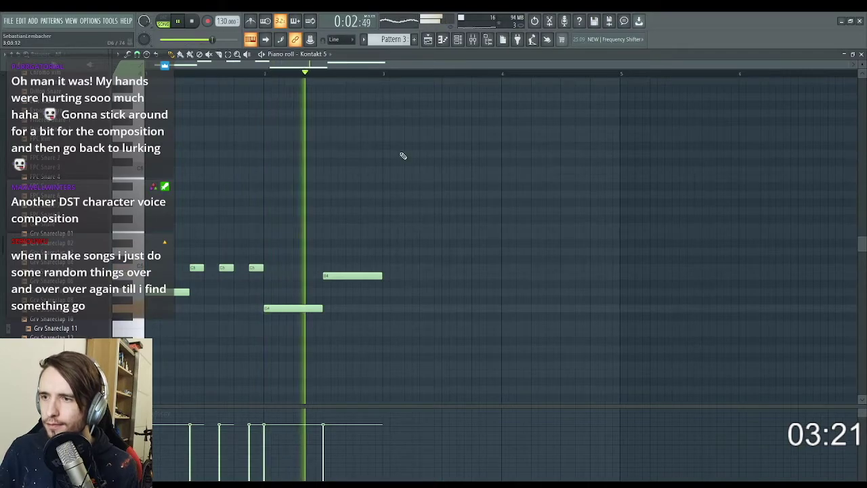
Step: Set the String Ensemble articulation of the Kontakt 5 channel to Staccato
click(861, 54)
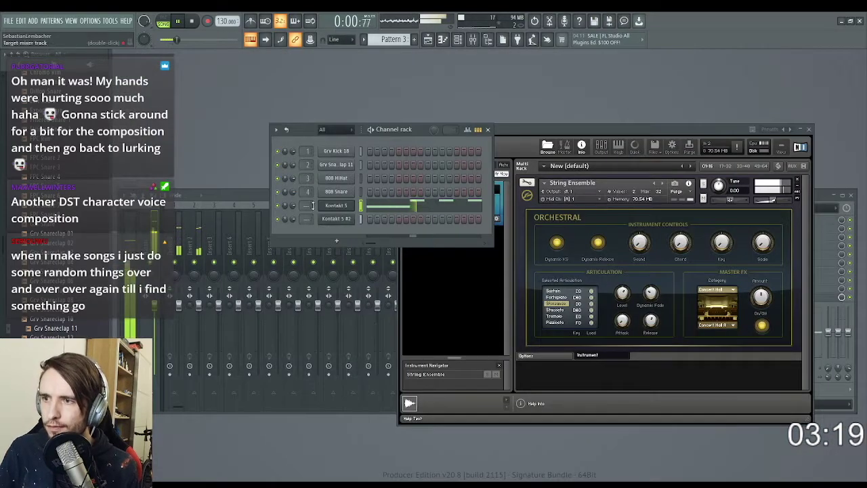
key(space)
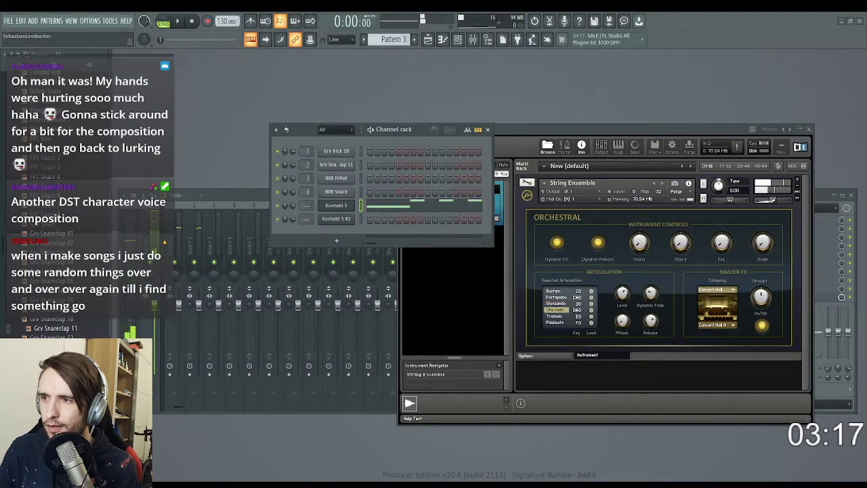
Step: Break the long opening note of the Kontakt 5 string line into short A4, E4 and A4 notes, and shorten bar 1's first and last C5
key(F7)
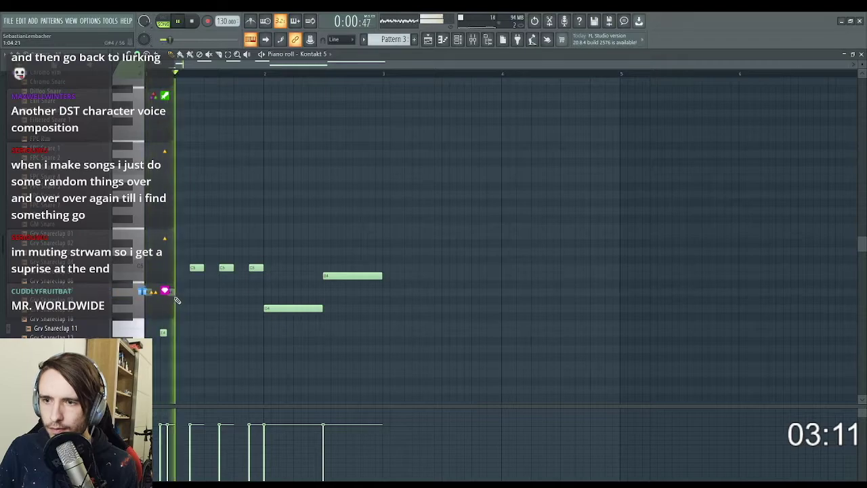
key(space)
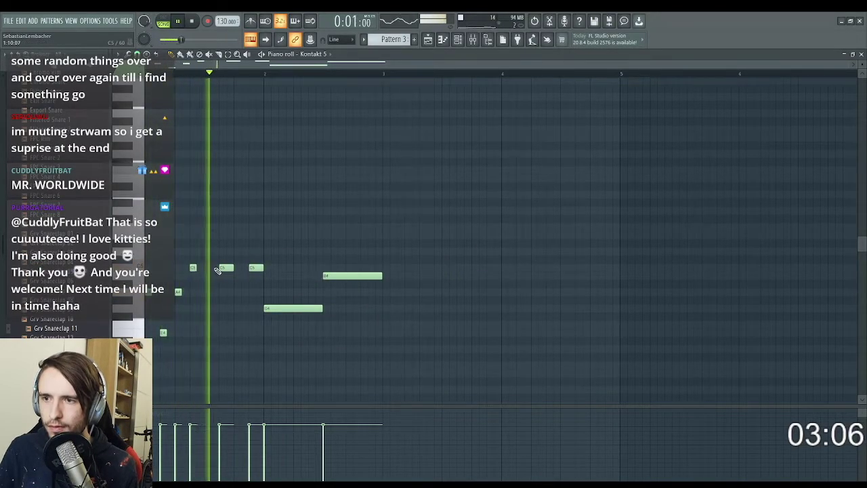
key(space)
key(space)
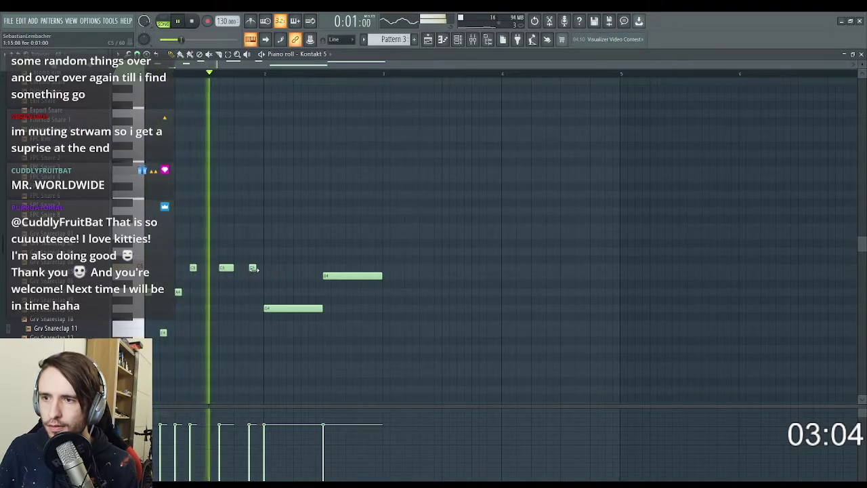
key(space)
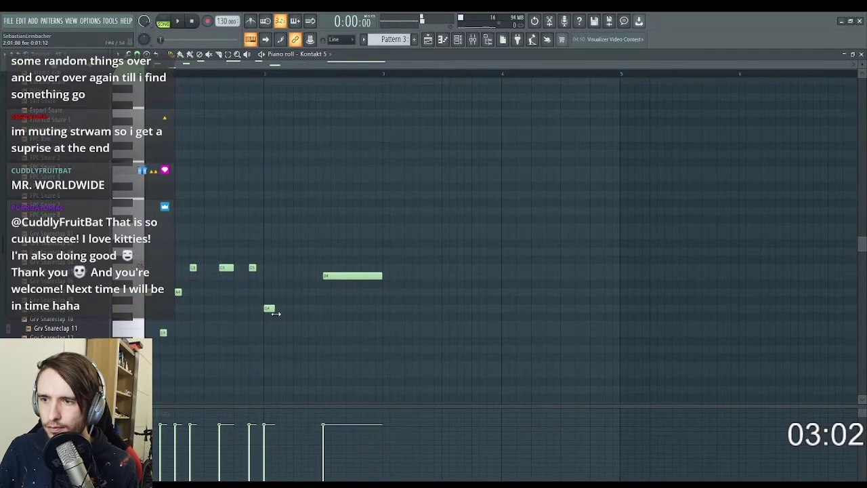
Step: Rework bar 2 of the string line into short notes G4, G4, A4, E4, B4 and E4, and play it back
click(313, 292)
key(space)
drag(381, 276, 334, 283)
click(356, 277)
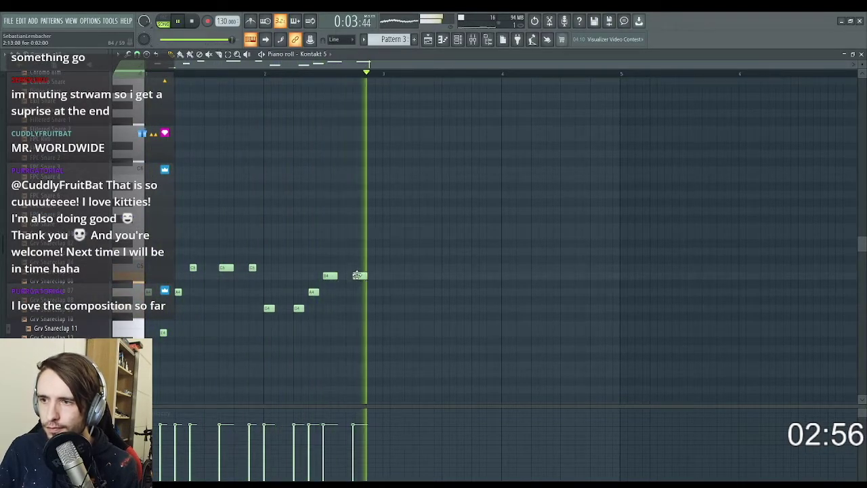
key(space)
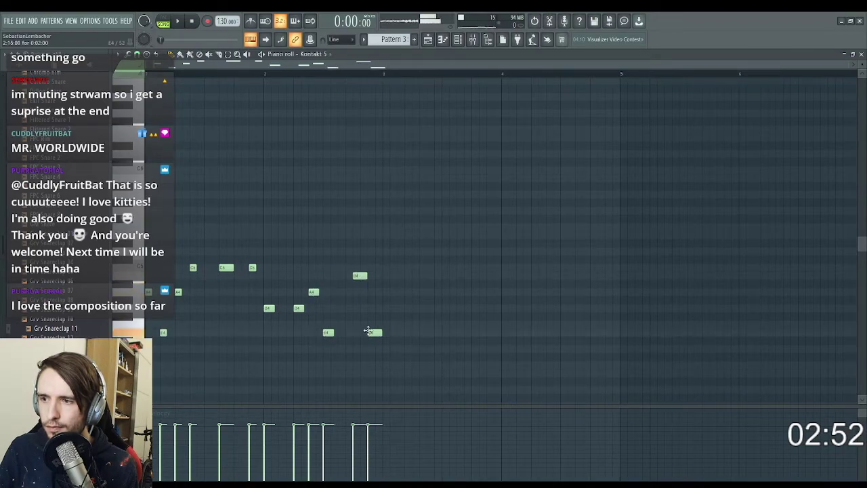
key(space)
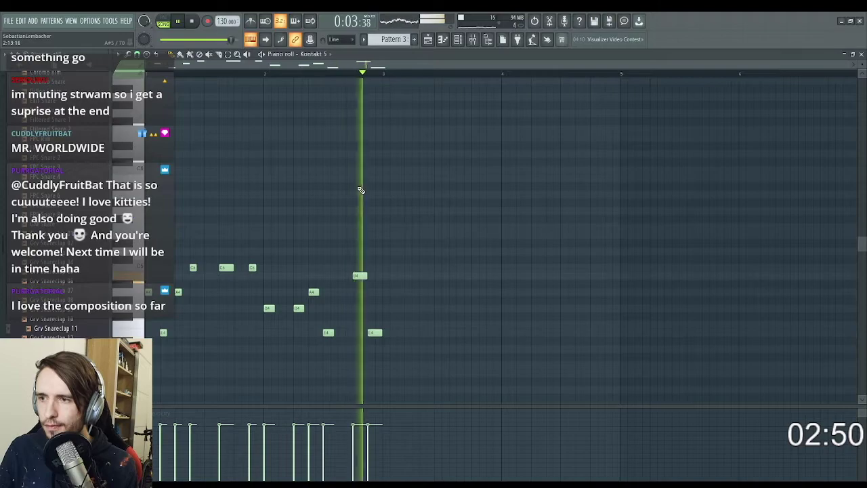
Step: Open the Kontakt 5 #2 melody of Pattern 1 in the piano roll and clone the pattern as Pattern 2
click(861, 55)
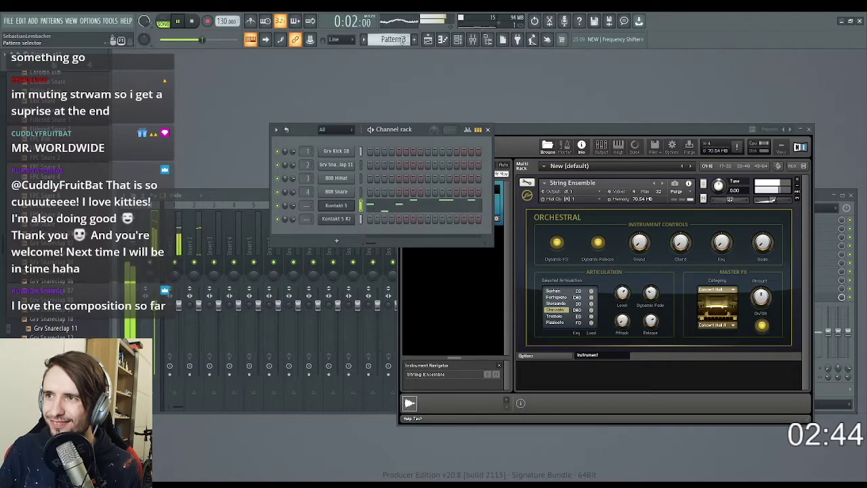
scroll(404, 40, up, 2)
click(412, 219)
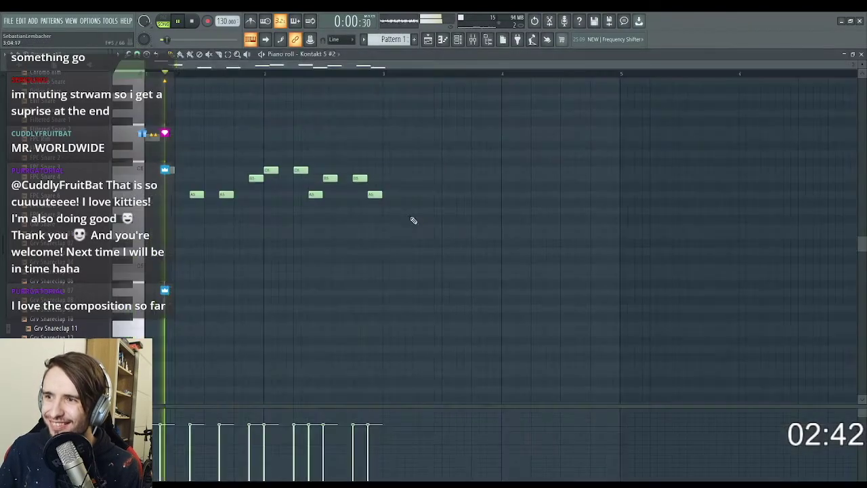
scroll(310, 166, up, 2)
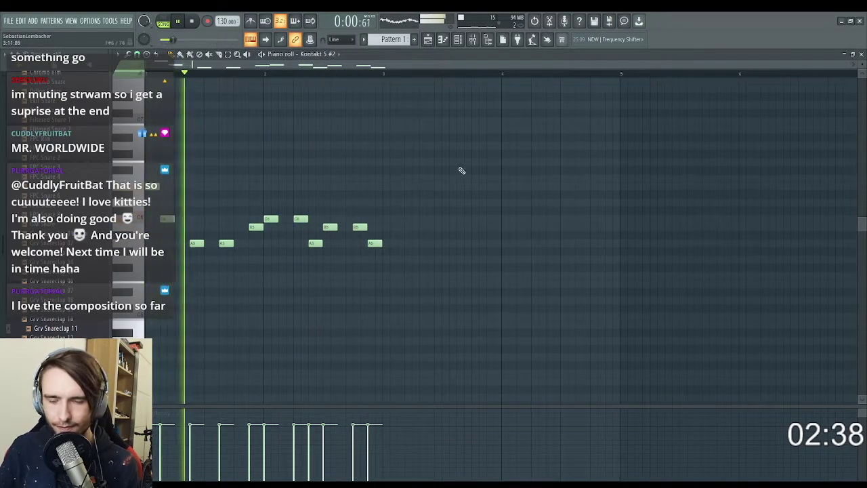
key(space)
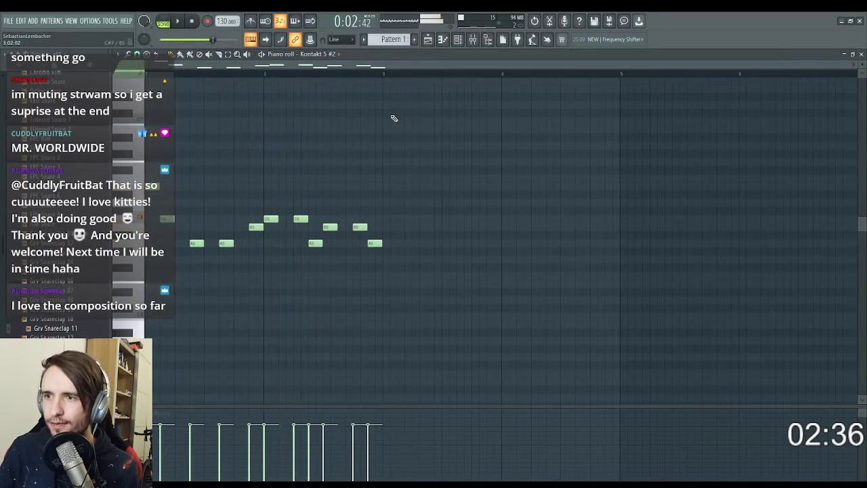
click(451, 149)
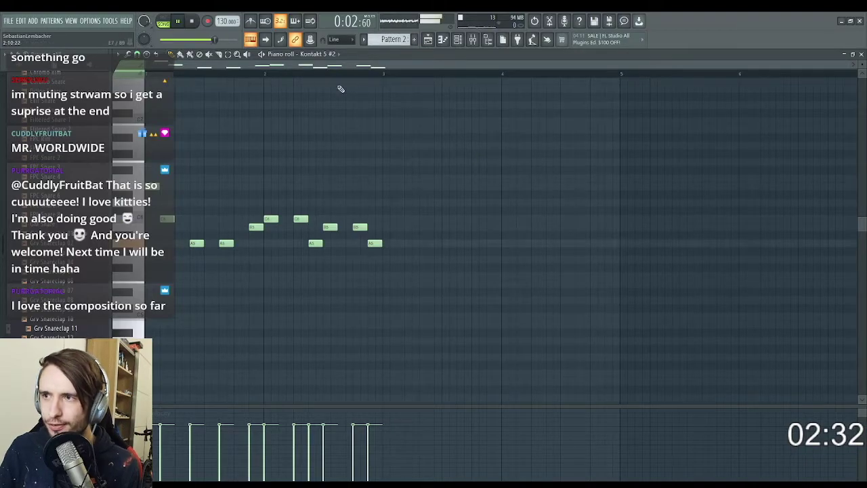
Step: Play Pattern 2 on its own and change the melody's last half bar to D6, C6, B5 and A5, removing the A5 just before it
click(187, 24)
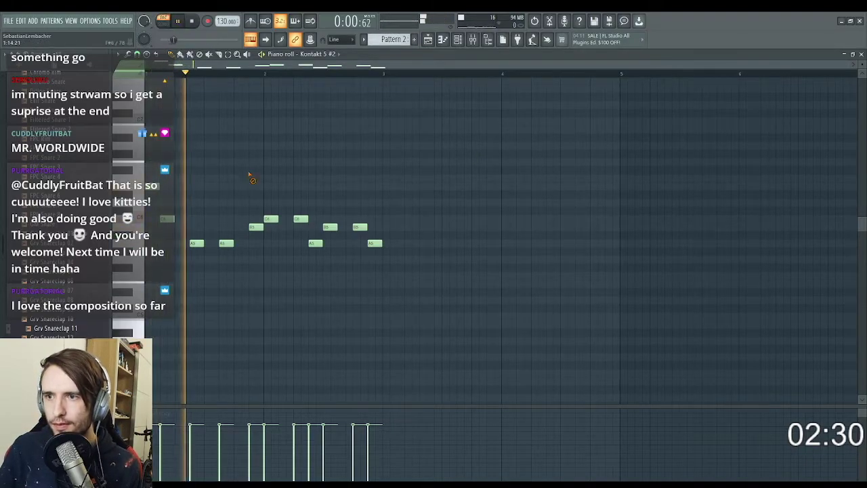
key(space)
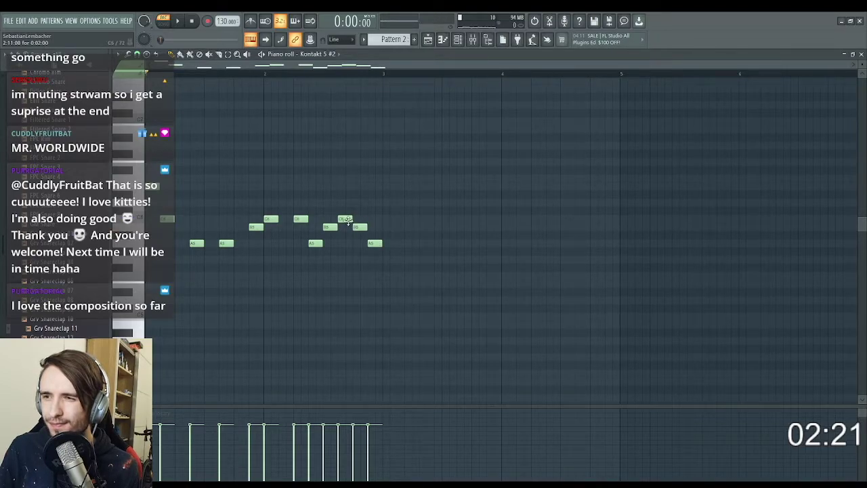
key(space)
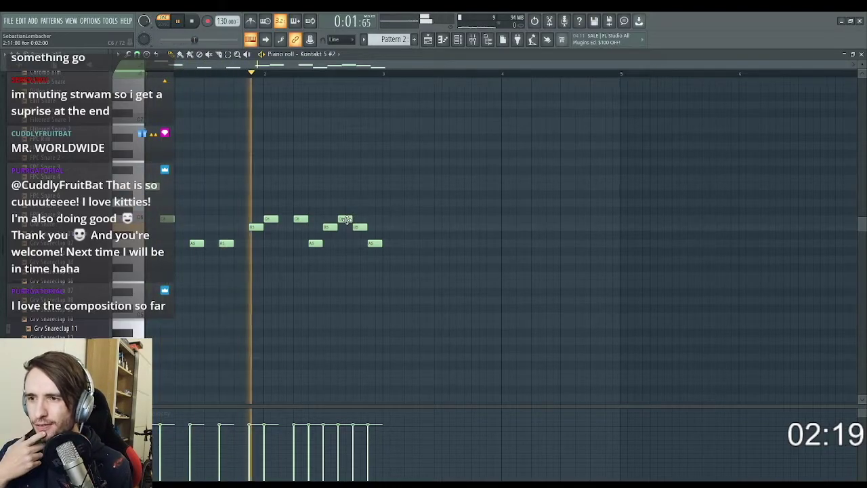
key(space)
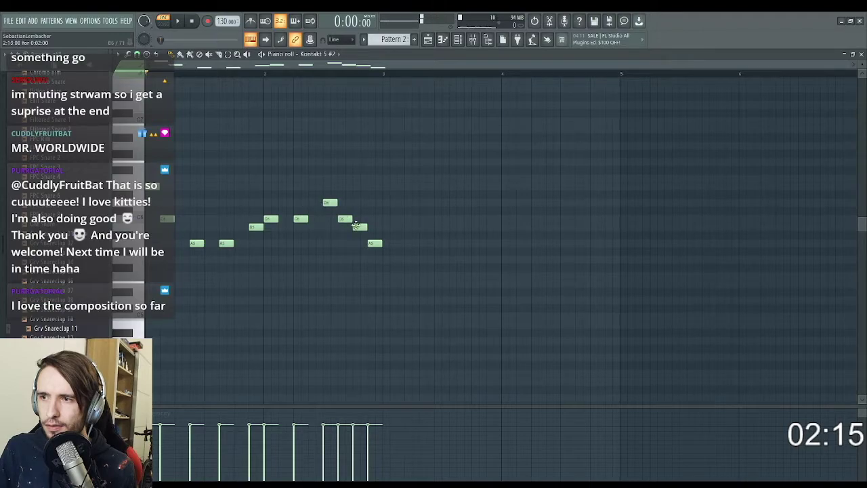
Step: Duplicate all playlist clips on Tracks 1 to 3 so the copies start at bar 3
key(F5)
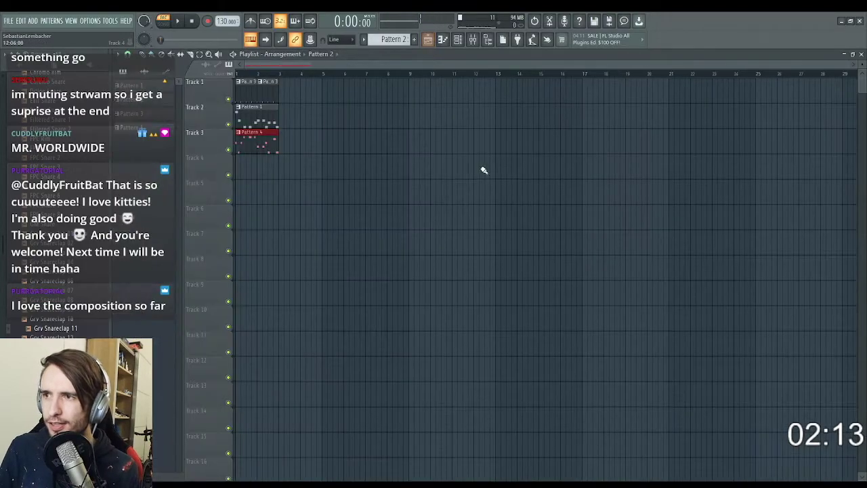
key(ctrl+a)
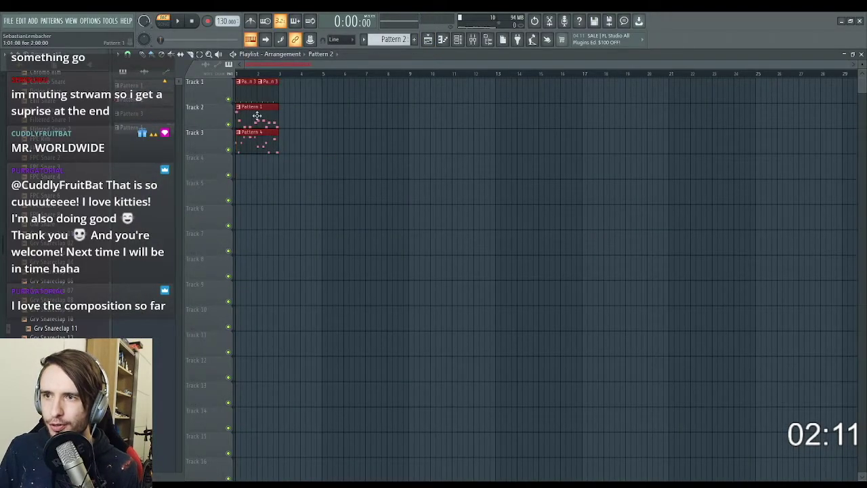
key(ctrl+b)
key(ctrl+d)
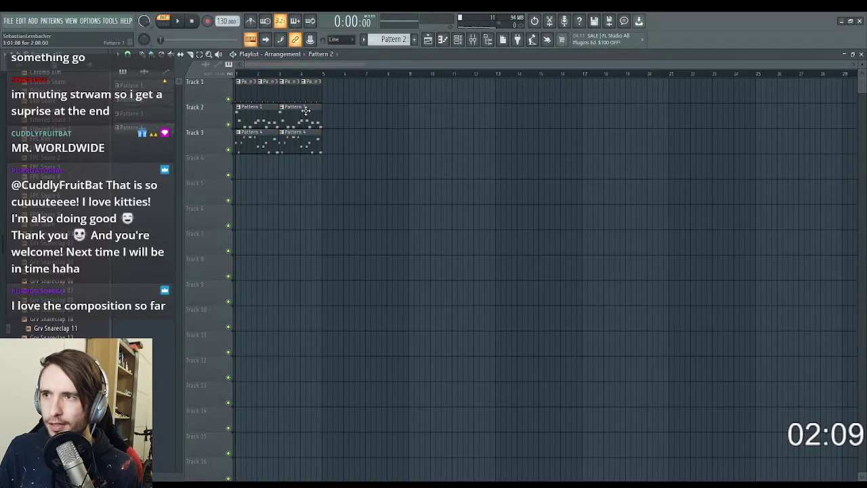
Step: Replace the Pattern 1 clip at bar 3 of Track 2 with Pattern 2 and play the song
right_click(307, 112)
click(356, 118)
drag(377, 116, 306, 114)
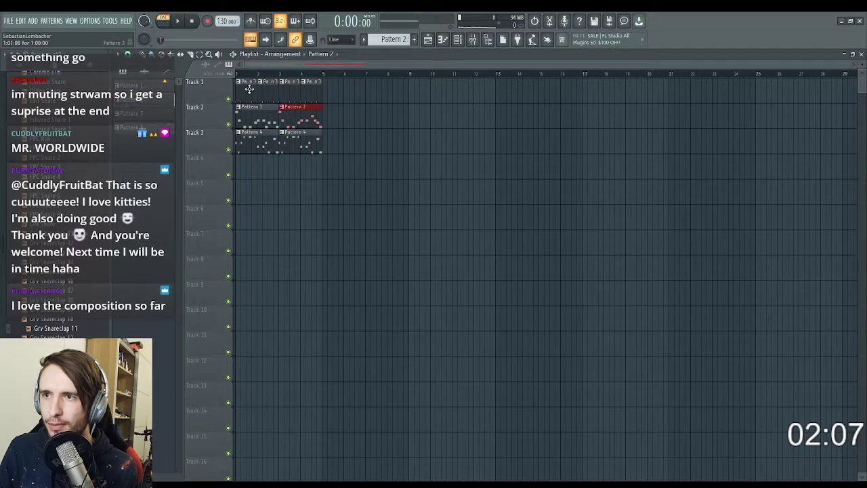
key(space)
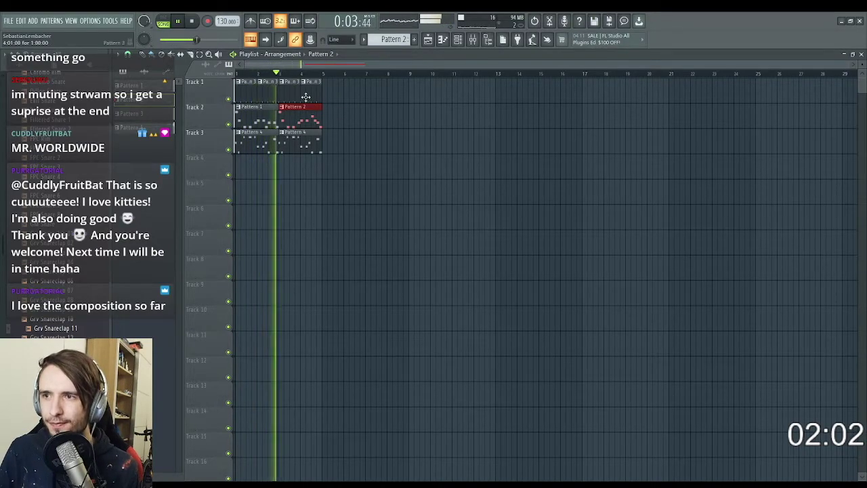
Step: Clone the Pattern 4 string line as Pattern 5 and return to the playlist
key(F7)
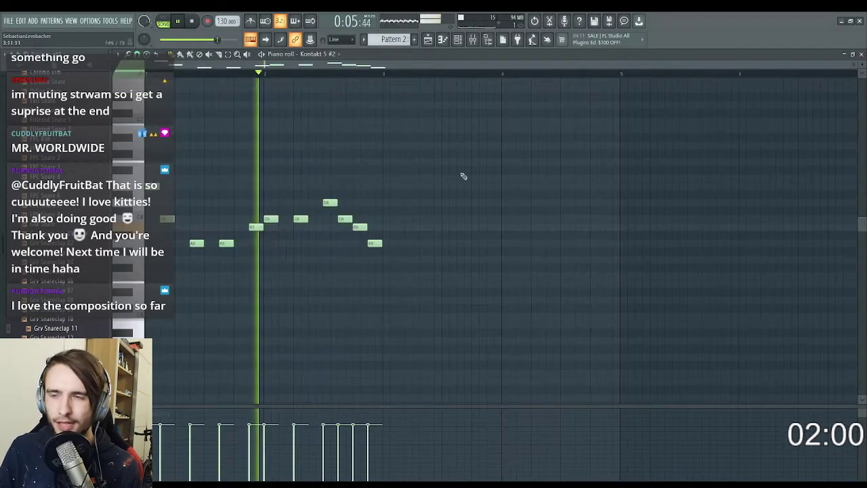
click(861, 54)
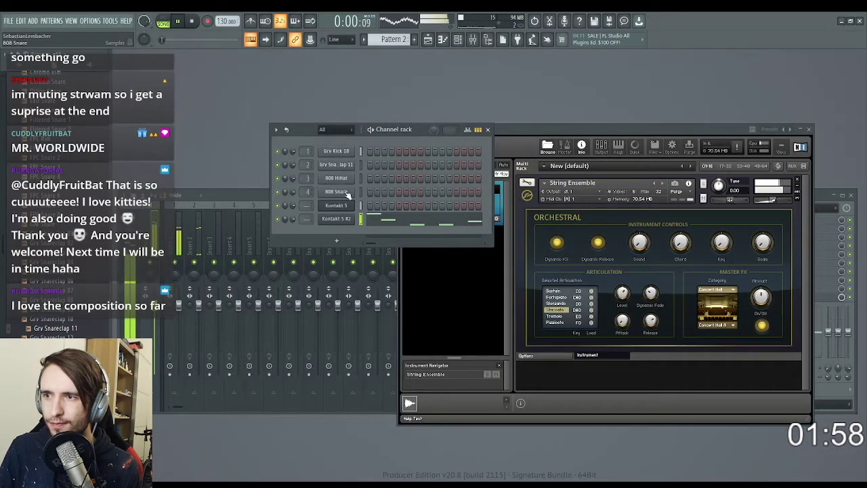
scroll(403, 38, down, 1)
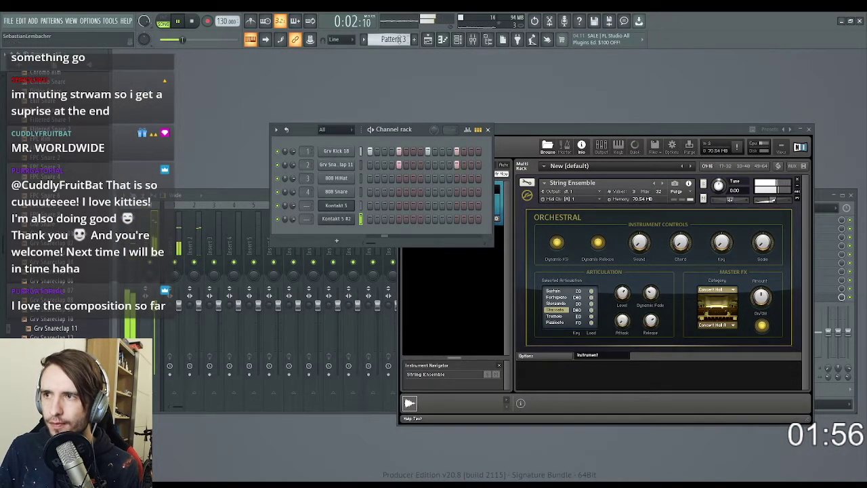
key(space)
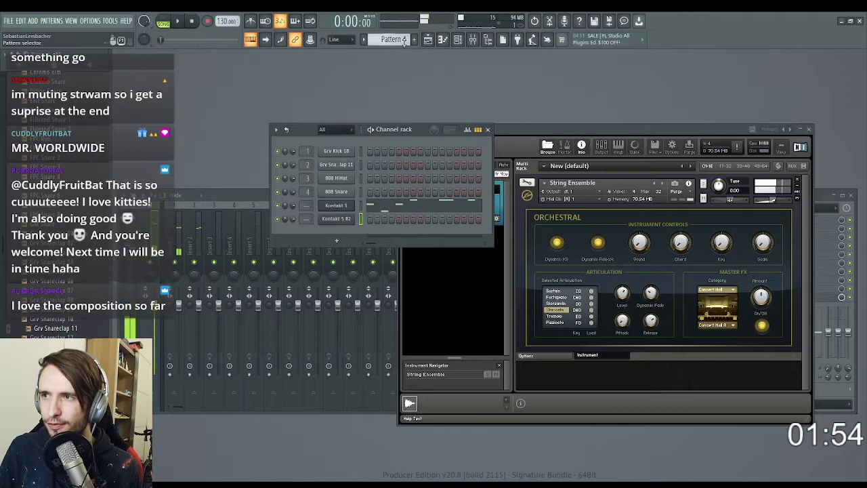
click(428, 39)
scroll(394, 39, up, 1)
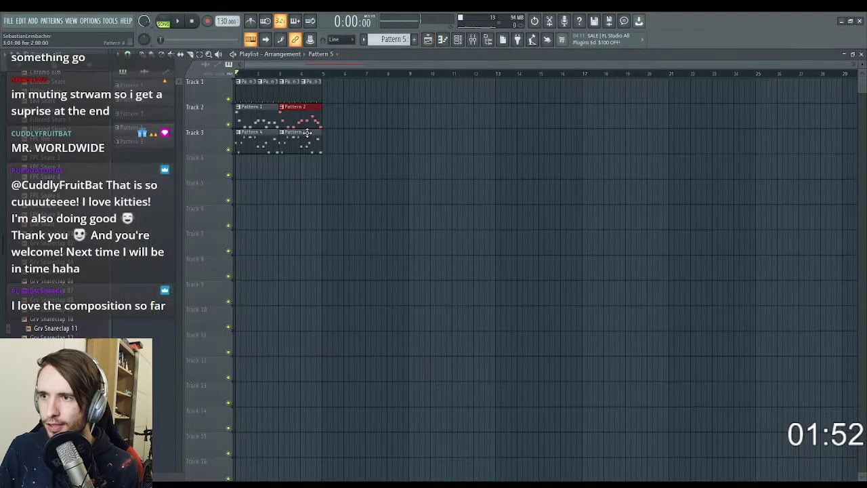
Step: Replace the Pattern 4 clip at bar 3 of Track 3 with Pattern 5 and play the song from bar 3
right_click(307, 145)
click(318, 160)
drag(341, 168, 305, 143)
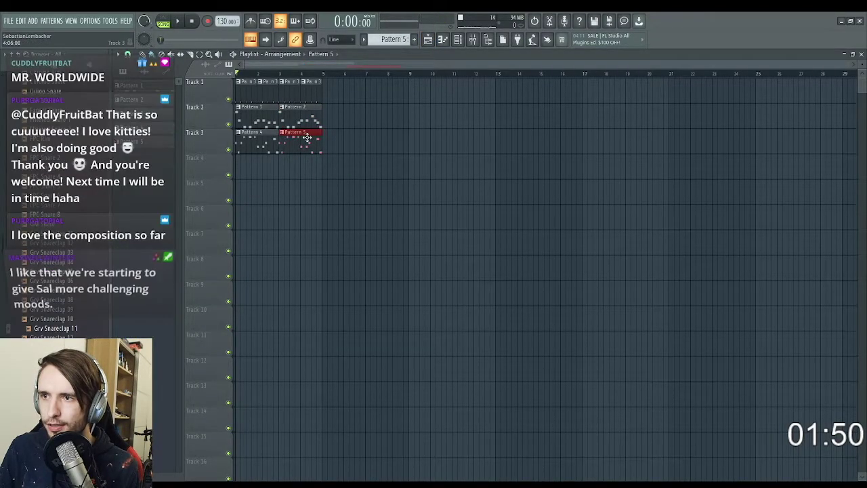
click(282, 73)
key(space)
Step: In Pattern 5, change the string line's last half bar to B4, A4, G4 and A4, removing the A4 just before it
click(862, 54)
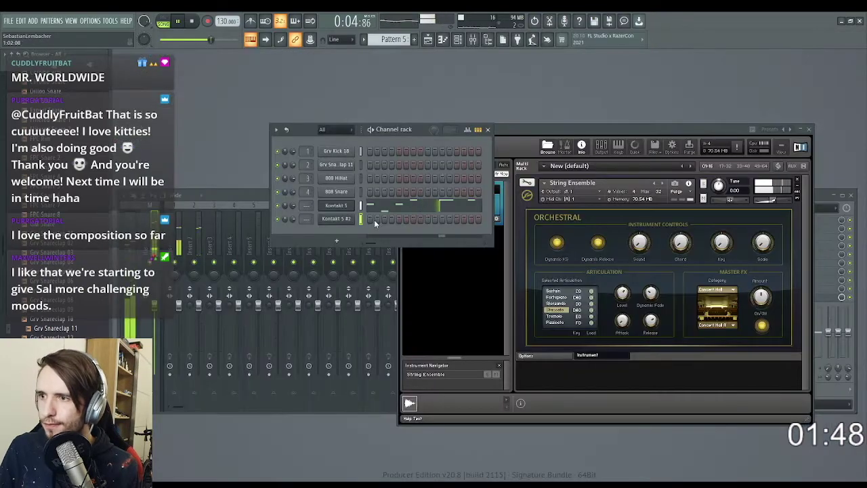
click(391, 208)
key(space)
scroll(321, 310, down, 1)
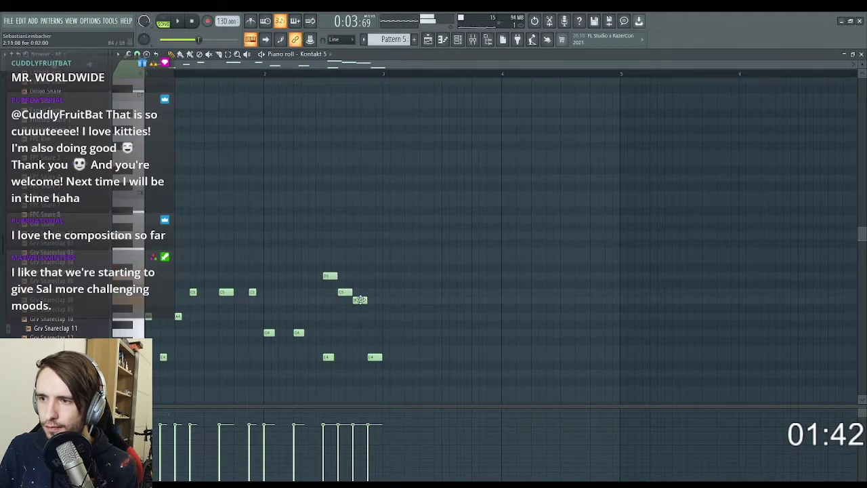
right_click(330, 357)
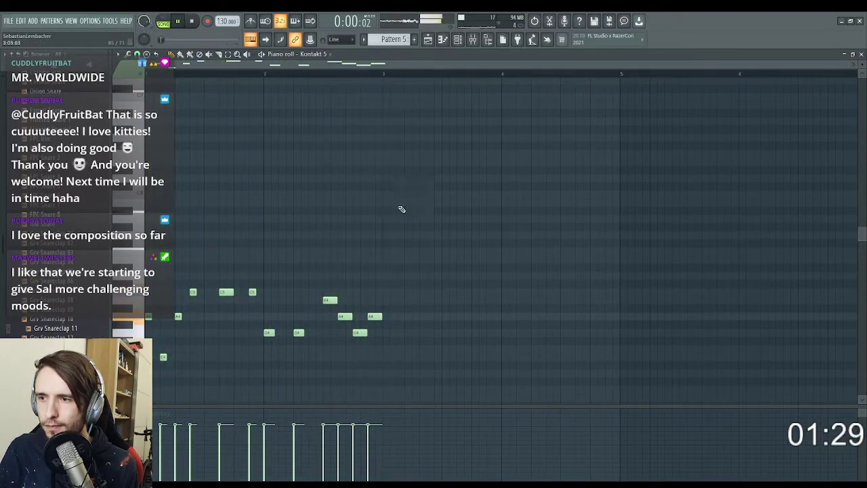
Step: Add a third Kontakt 5 channel and load Pop Bass from the Bass folder of the Kontakt Factory Library
click(861, 55)
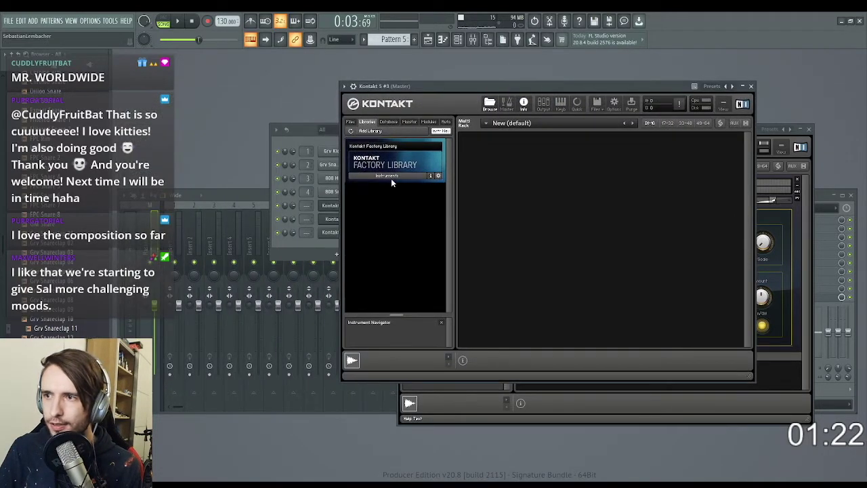
click(391, 177)
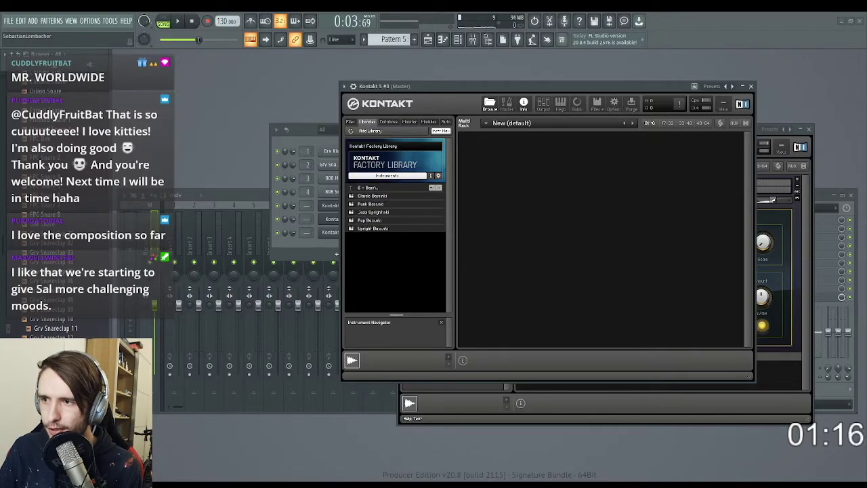
drag(383, 88, 461, 98)
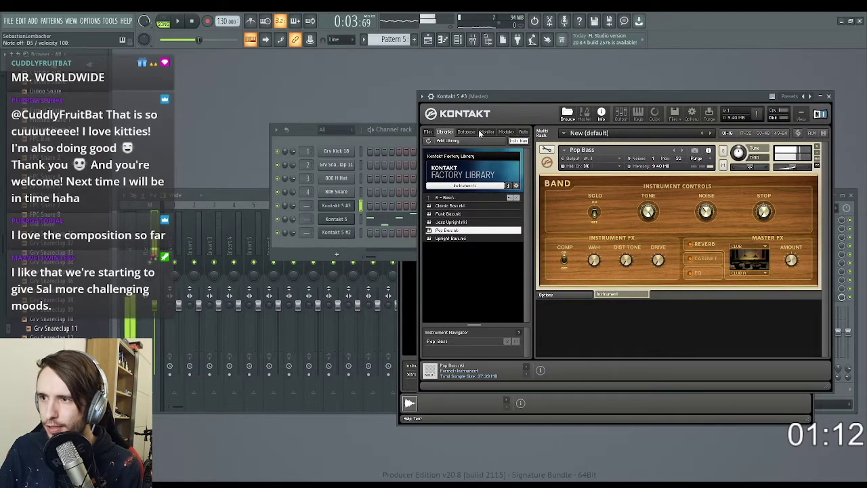
Step: Create Pattern 6 for the Pop Bass channel and place it at bar 1 of Track 4
right_click(349, 210)
click(366, 216)
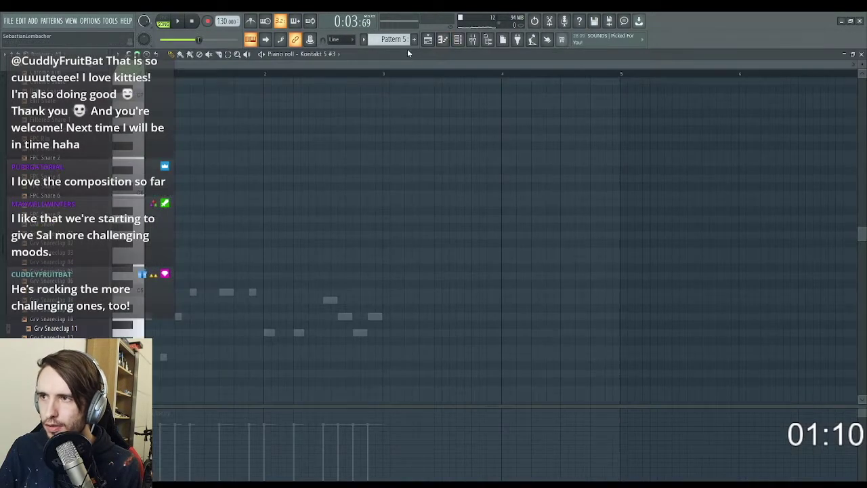
scroll(349, 158, down, 3)
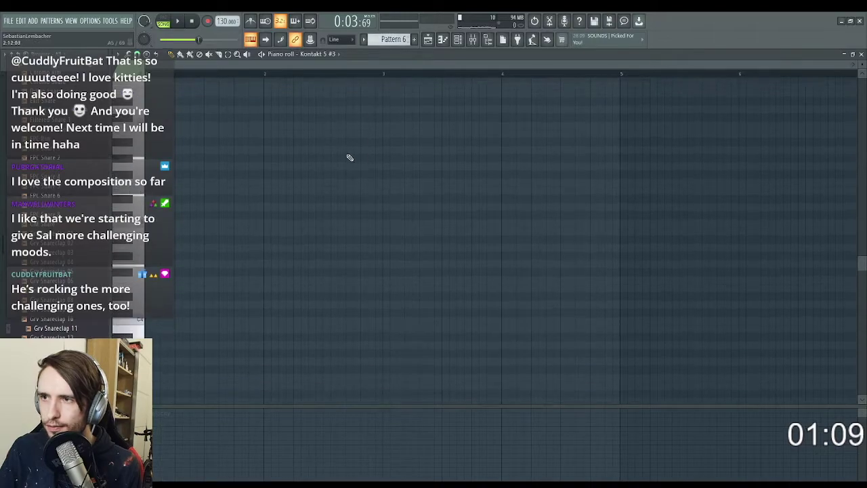
click(442, 40)
click(367, 172)
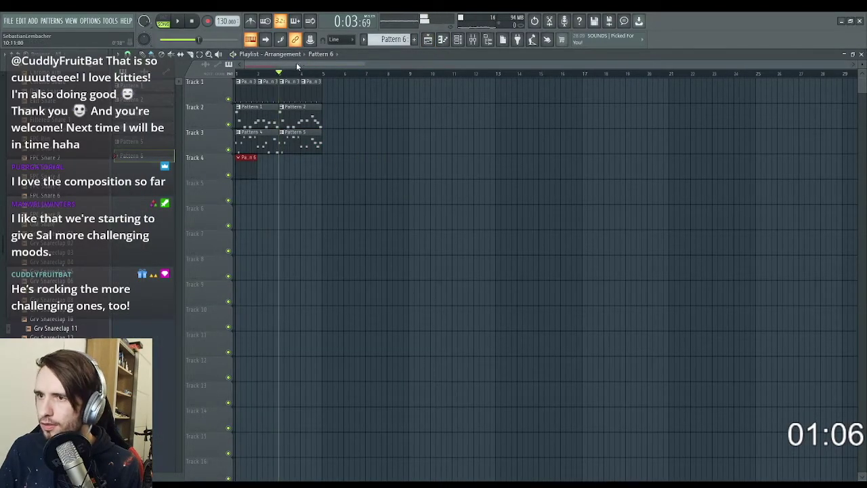
key(F7)
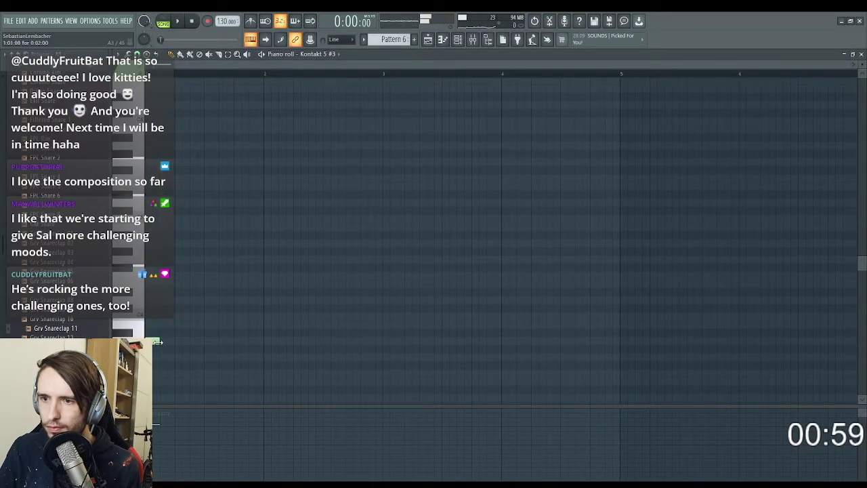
Step: Draw the bass line in Pattern 6: a half-bar A3 and two short A3s in bar 1, half-bar C4 and G3 in bar 2
click(224, 341)
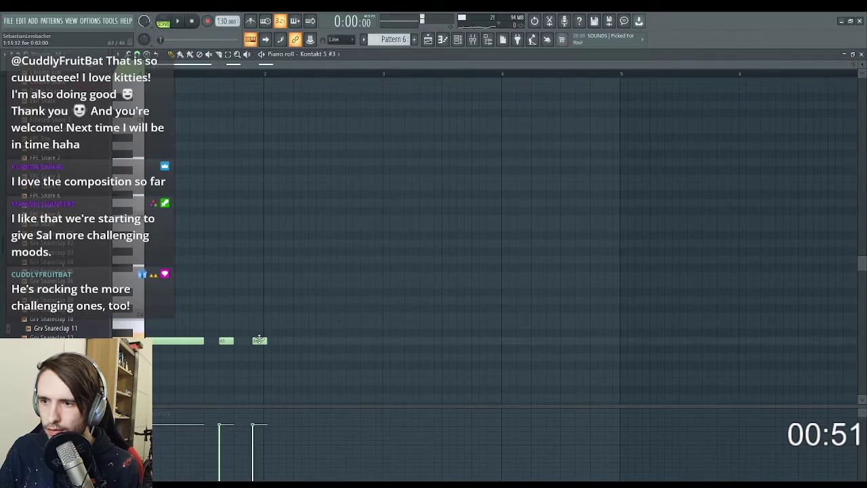
drag(277, 316, 294, 317)
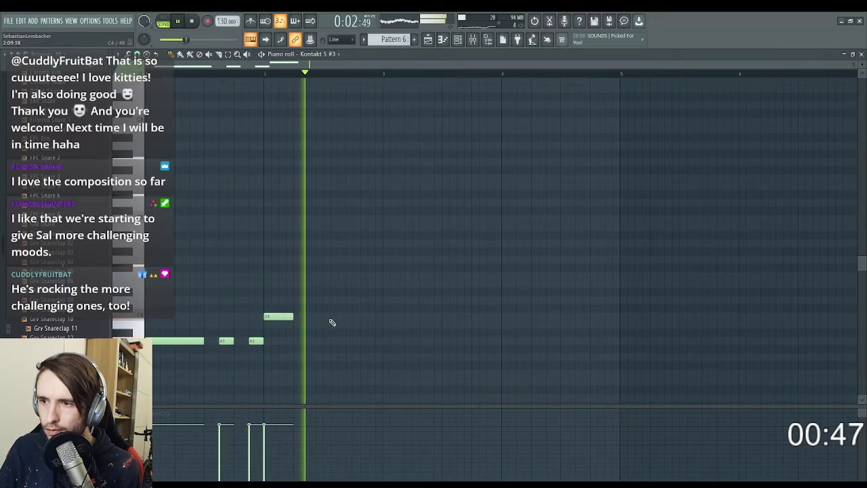
key(space)
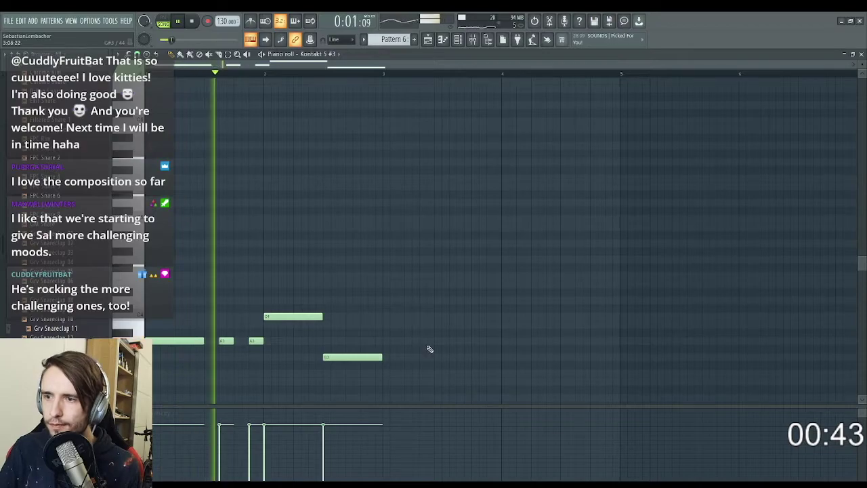
Step: Double the whole two-bar bass line one octave higher
key(ctrl+a)
key(ctrl+c)
key(ctrl+v)
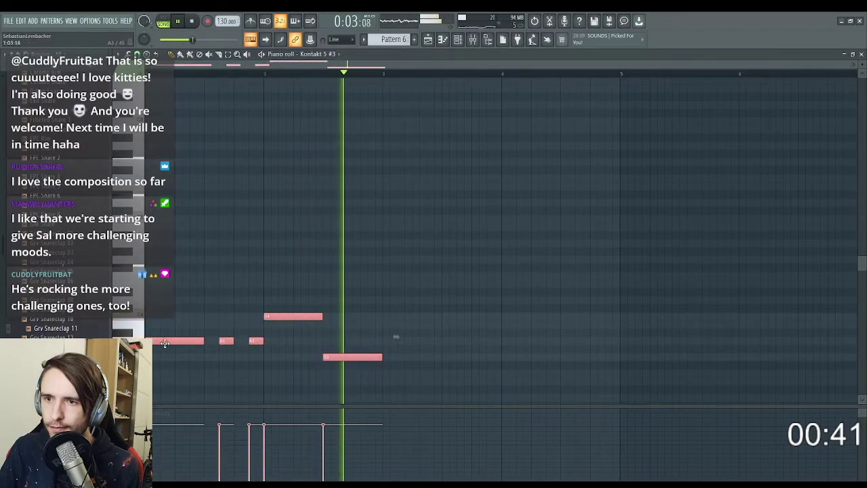
key(ctrl+Up)
ctrl+click(273, 160)
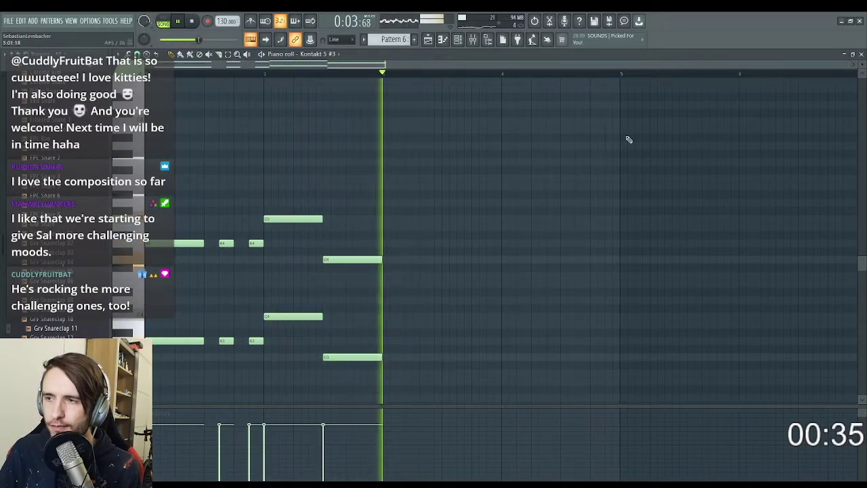
Step: Copy the doubled two-bar bass line to bars 3 and 4 and play the song
key(space)
drag(443, 393, 168, 203)
drag(173, 245, 411, 253)
click(426, 180)
key(space)
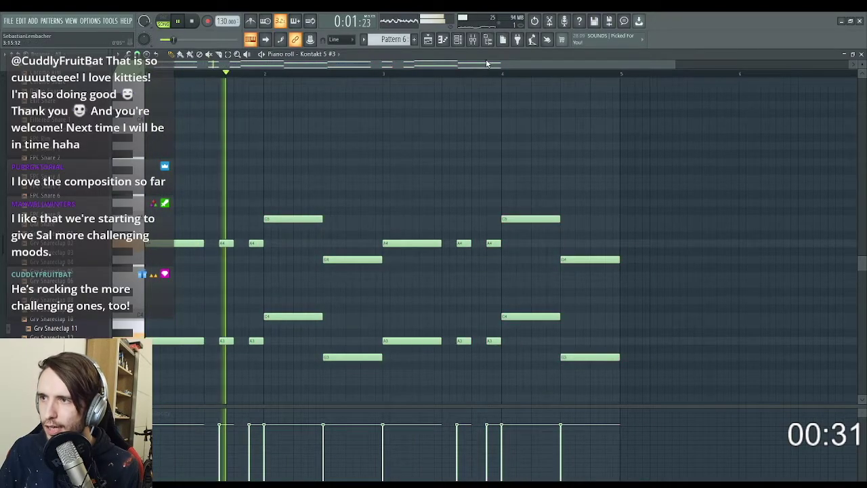
Step: Raise the upper C5 note at the start of bar 4 to E5 and play the result
scroll(586, 198, up, 1)
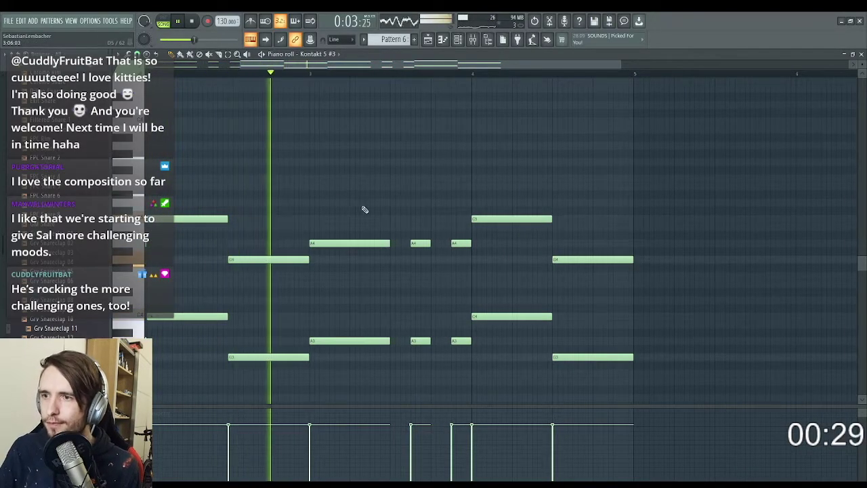
scroll(430, 216, up, 1)
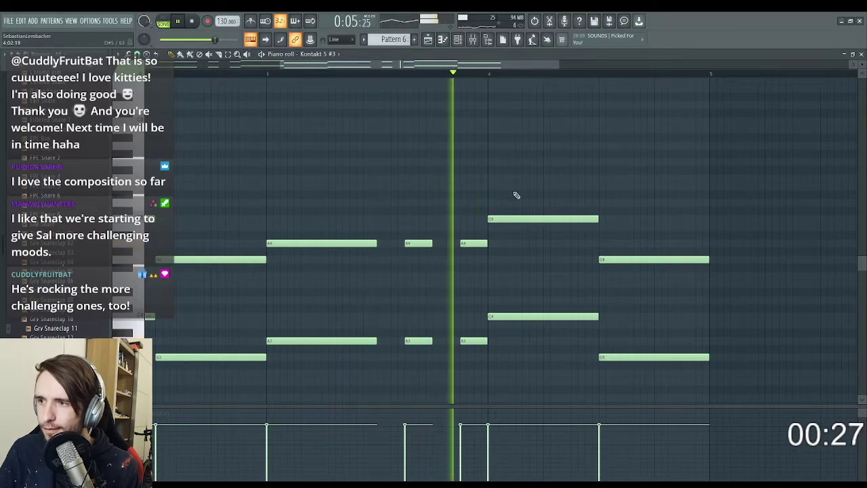
key(space)
drag(503, 216, 501, 184)
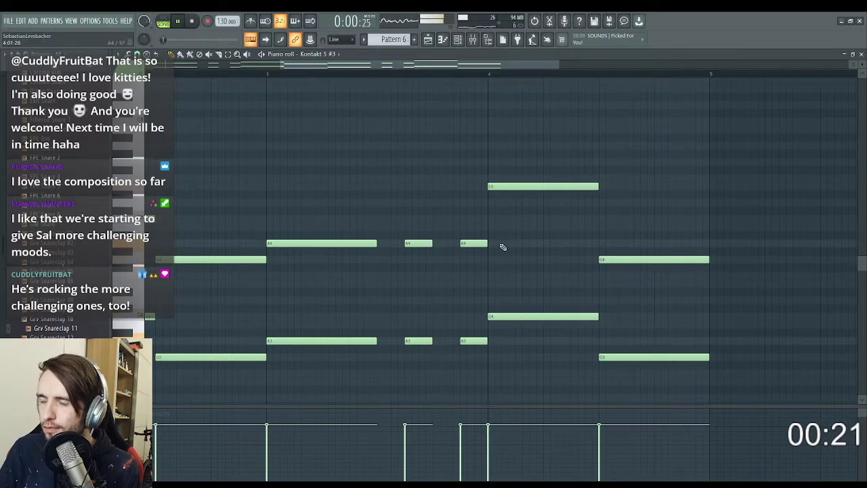
scroll(360, 174, down, 3)
Step: Check the Pattern 6 clip against the other tracks in the playlist while the song plays
key(F7)
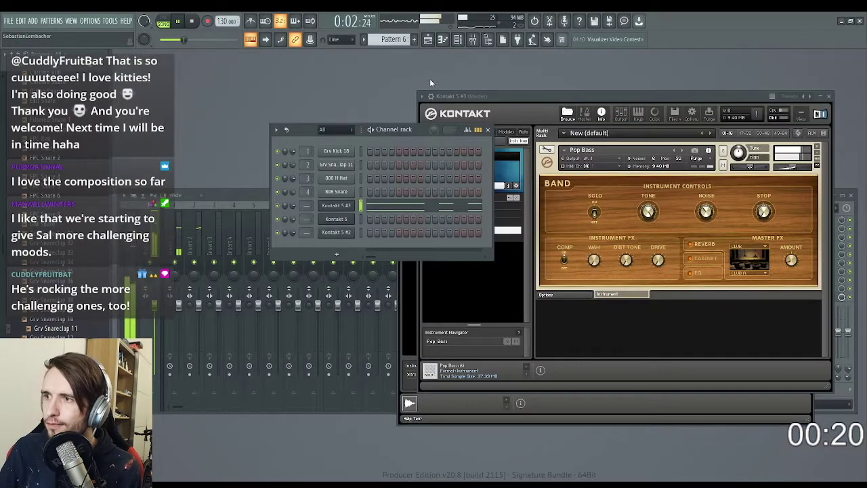
click(432, 38)
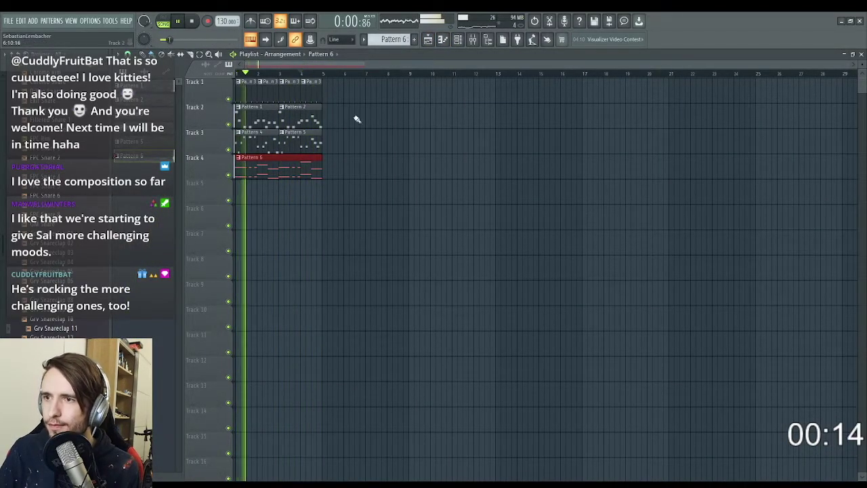
click(862, 53)
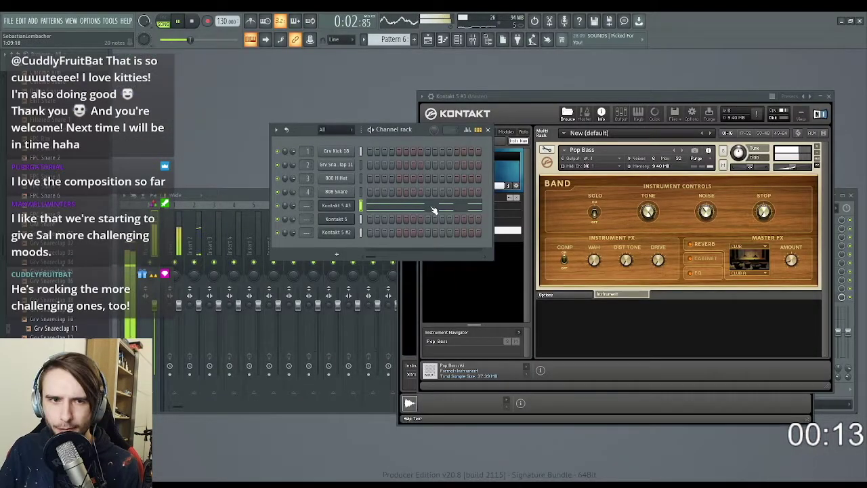
Step: Shorten the C4 and E5 at the start of bar 4 to an eighth of a bar and repeat both on beat 2
click(433, 209)
scroll(463, 247, up, 2)
scroll(404, 171, up, 2)
drag(354, 183, 435, 359)
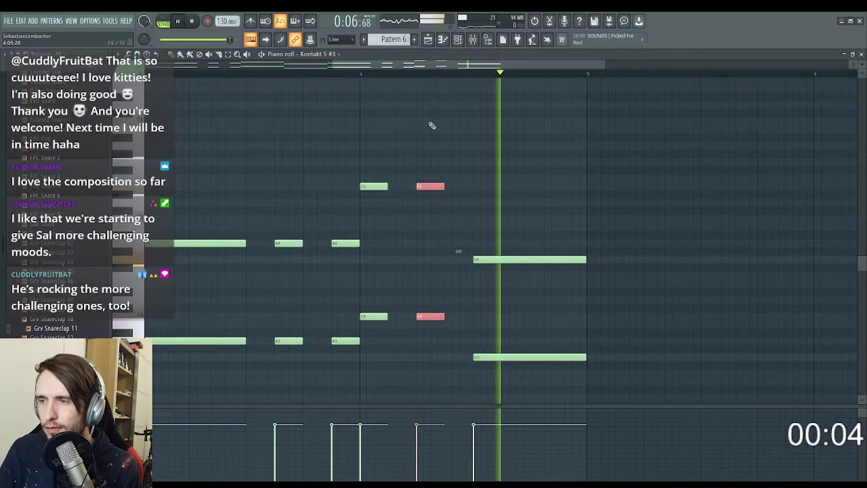
scroll(458, 207, down, 3)
key(space)
ctrl+click(448, 110)
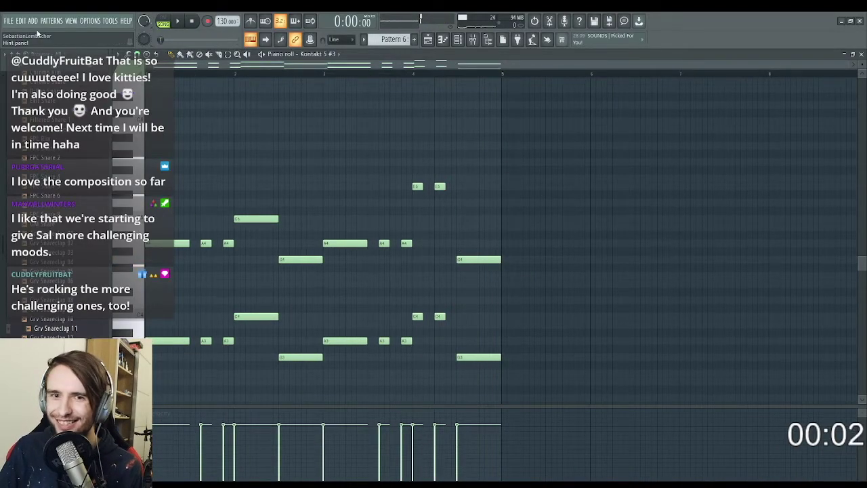
Step: Play the finished arrangement in the playlist, stop it and return to the Pattern 6 piano roll
click(428, 41)
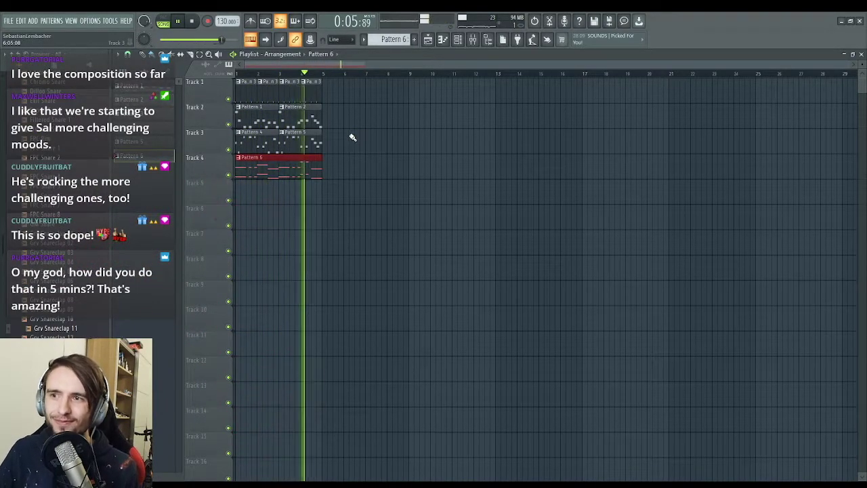
key(space)
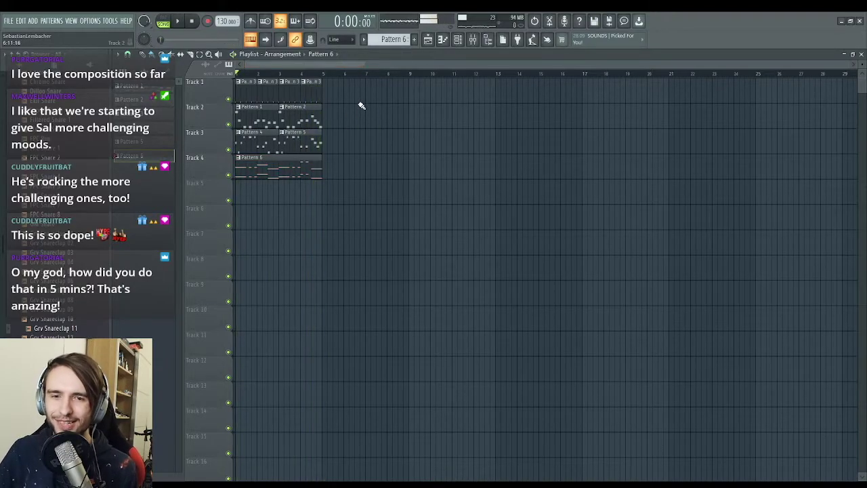
click(861, 54)
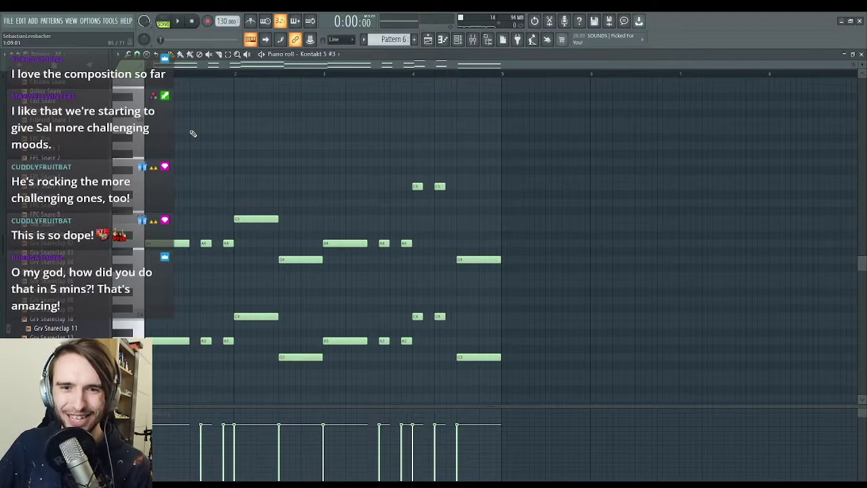